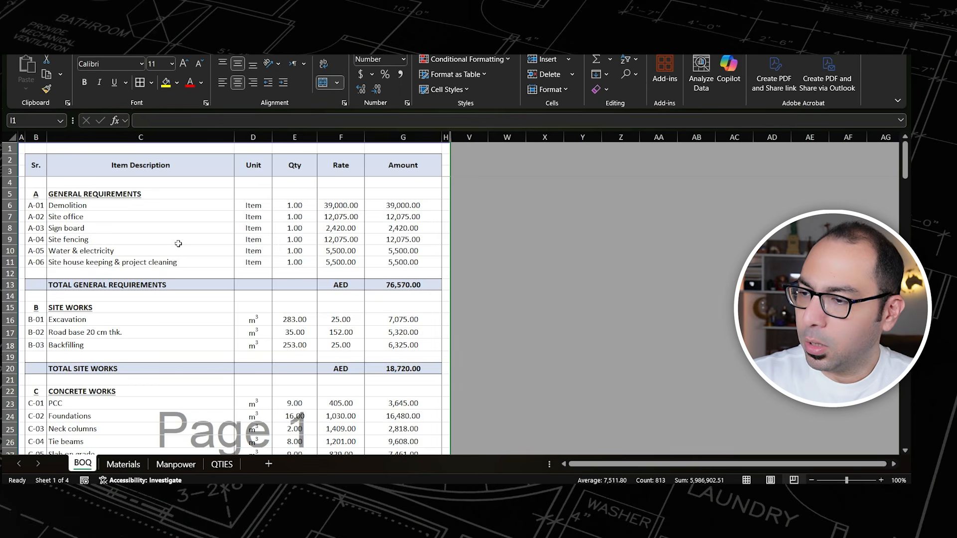
- Highlight the Demolition row in the BOQ sheet and review the General Requirements items
scroll(125, 203, "down", 1)
scroll(125, 203, "up", 1)
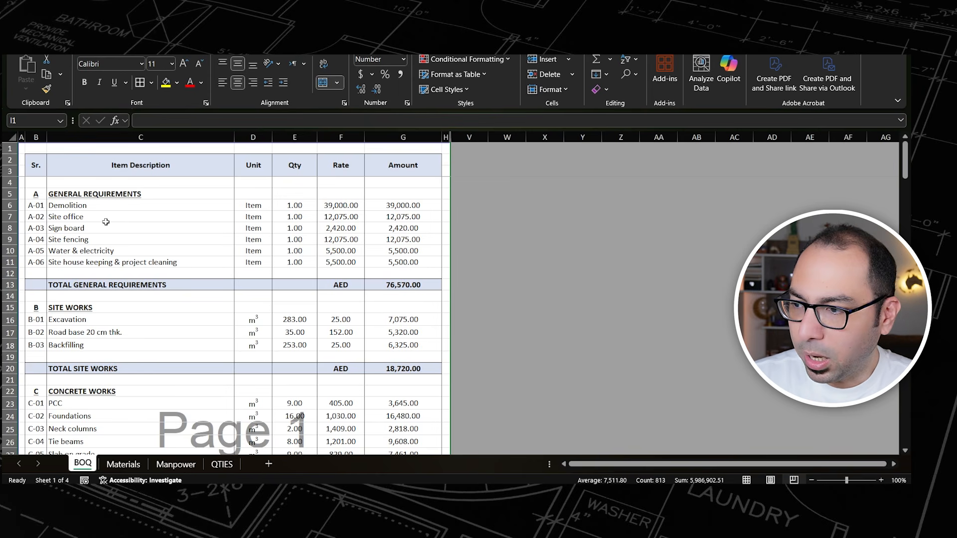
left_click(10, 205)
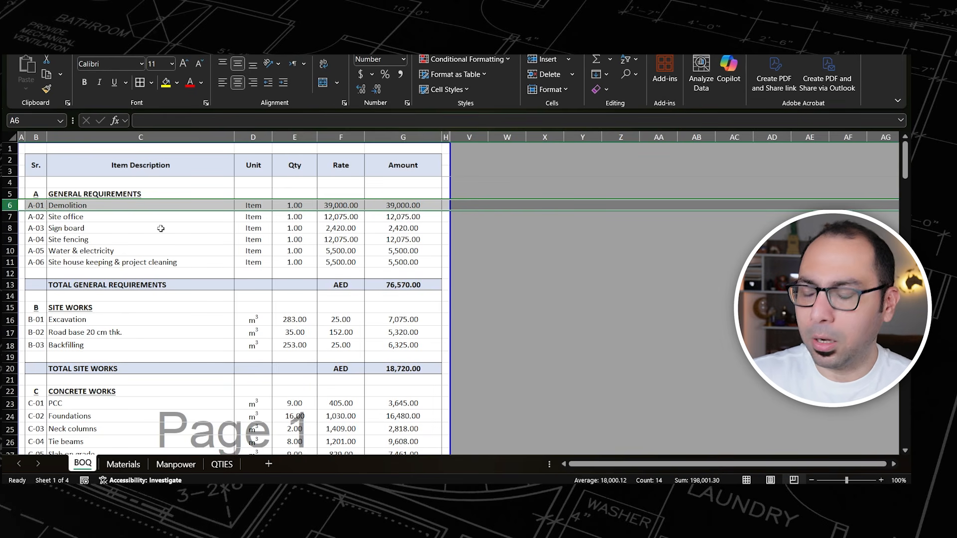
scroll(153, 233, "down", 1)
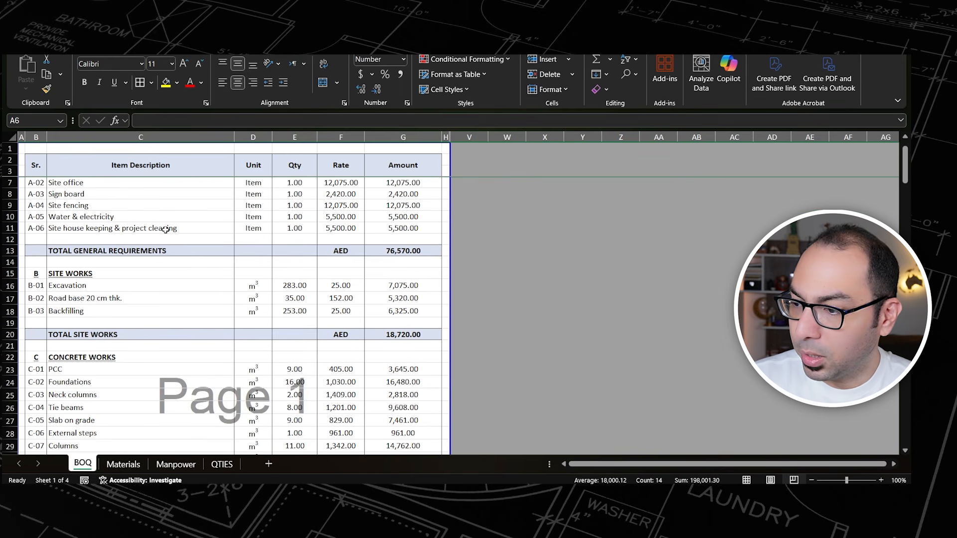
scroll(167, 227, "up", 1)
scroll(150, 217, "down", 2)
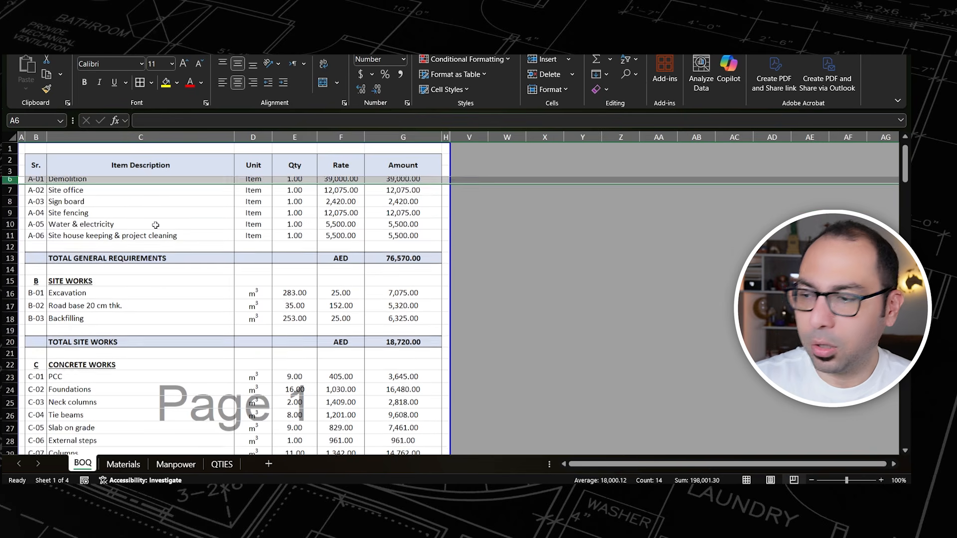
- Review the BOQ sections from Site Works through Mechanical Works, including their items, units, quantities, rates and amounts
scroll(145, 248, "down", 7)
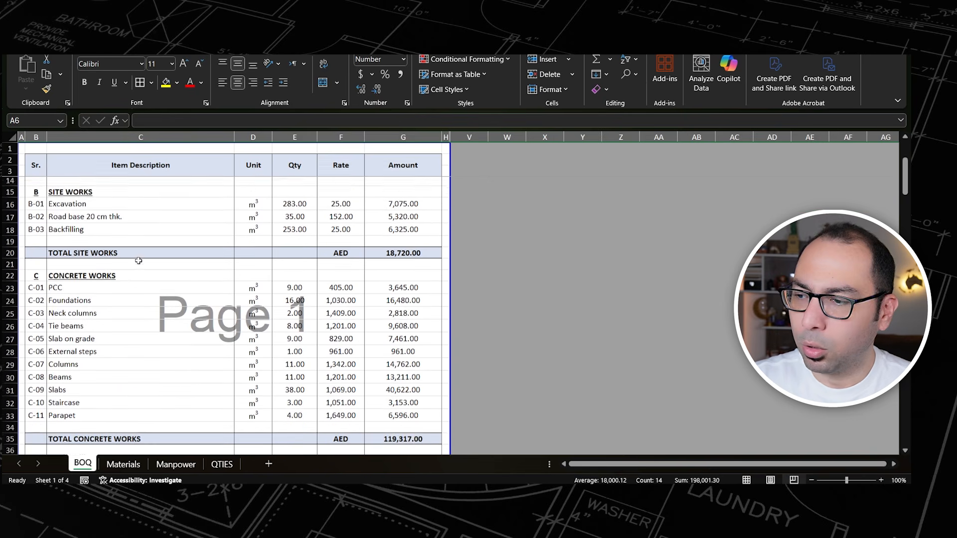
scroll(77, 299, "down", 3)
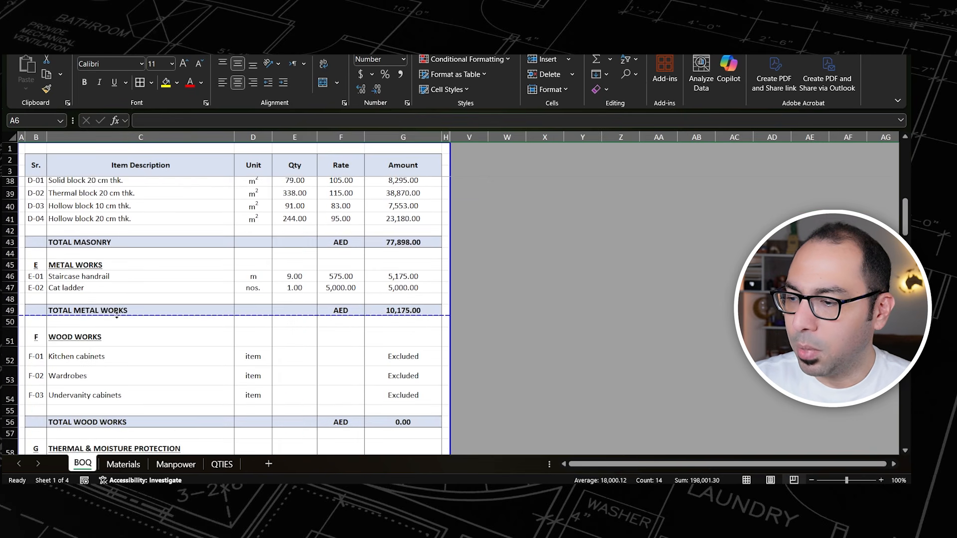
scroll(85, 275, "down", 2)
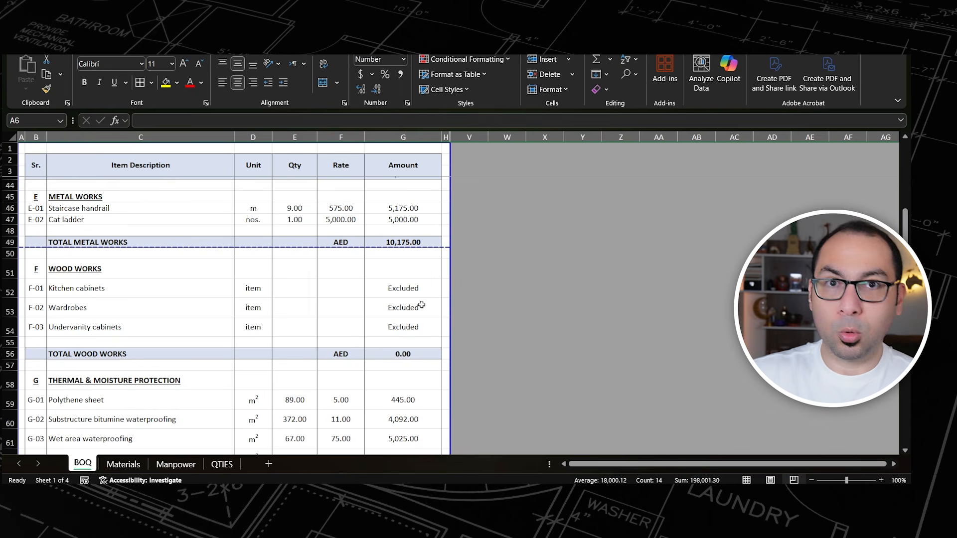
scroll(286, 309, "down", 3)
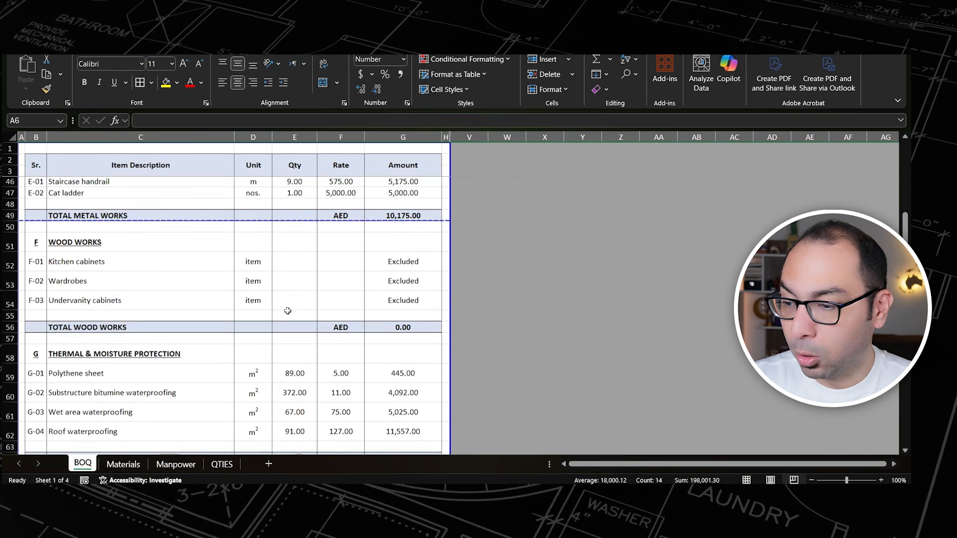
scroll(83, 282, "down", 4)
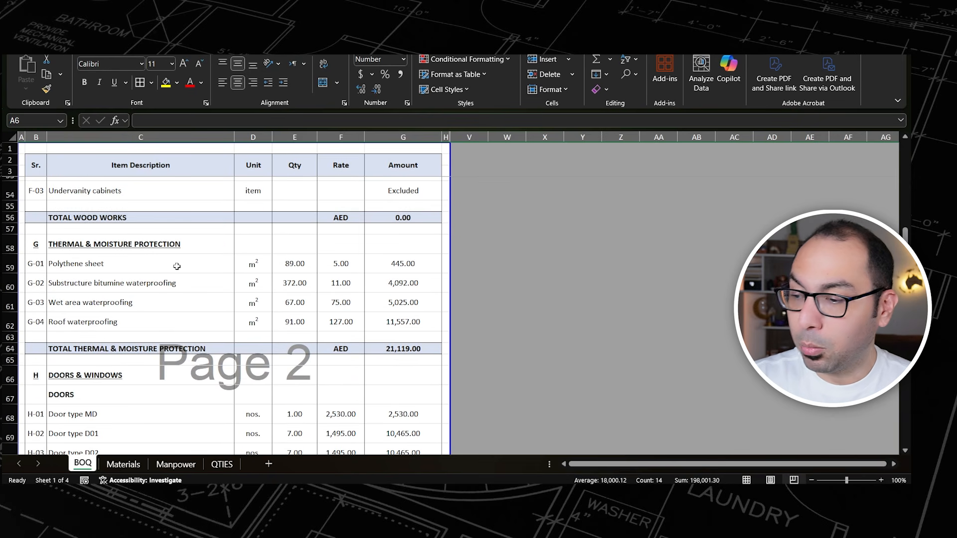
scroll(145, 251, "down", 7)
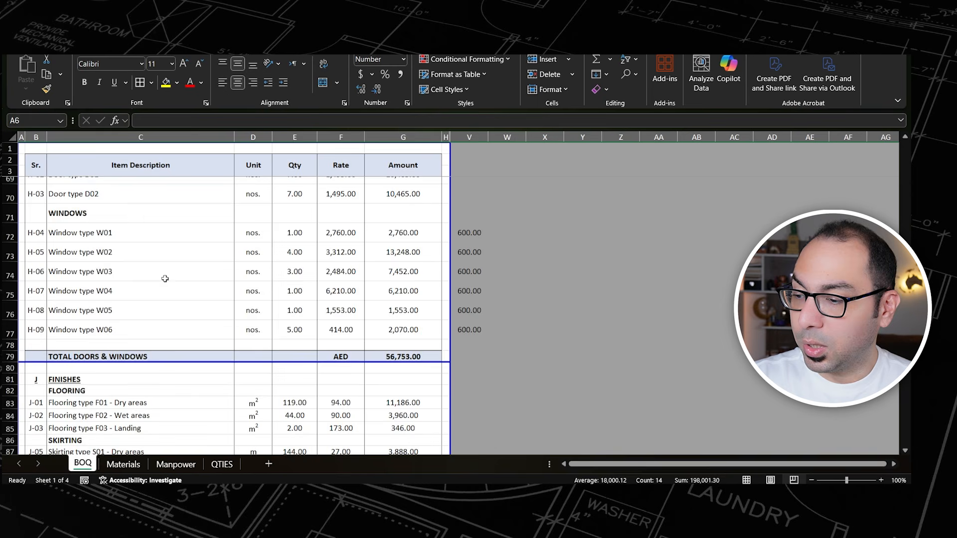
scroll(132, 330, "down", 7)
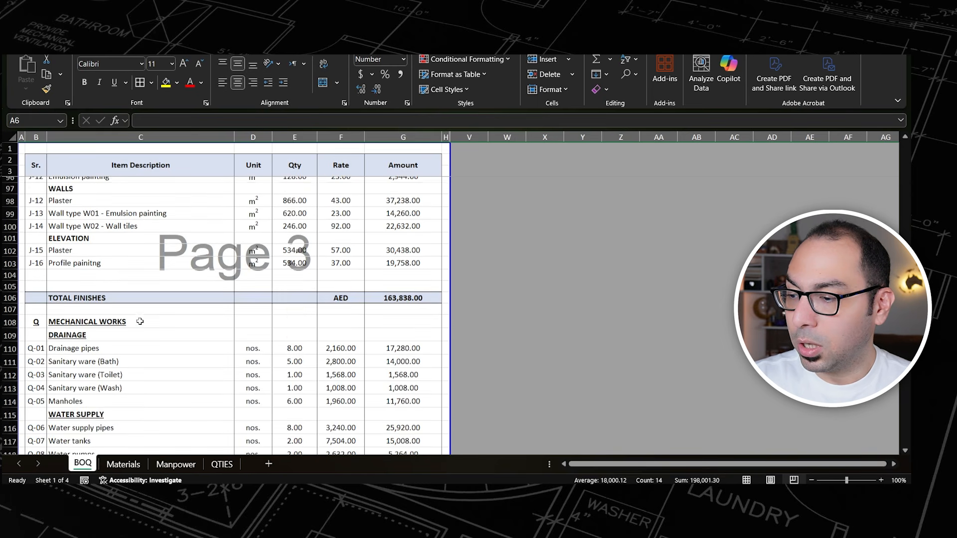
scroll(150, 296, "down", 5)
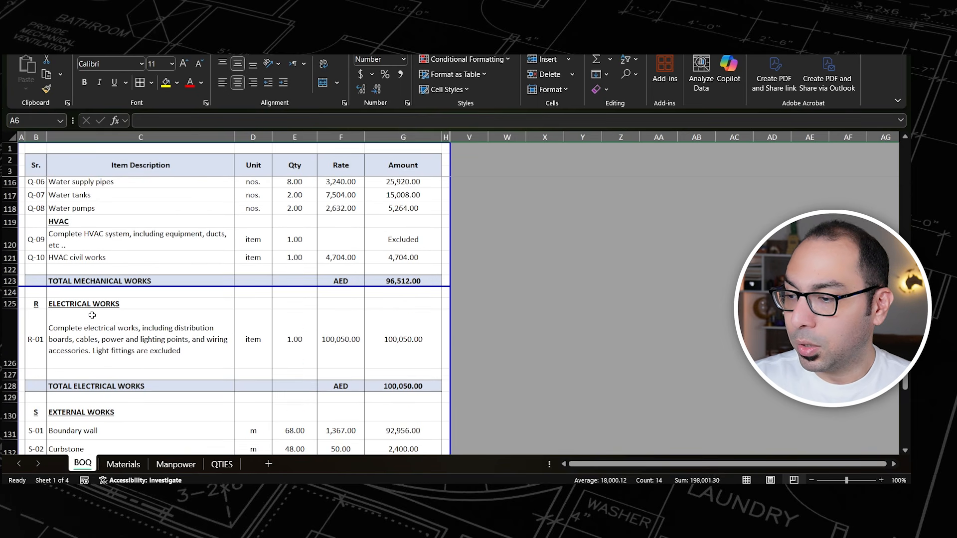
- Highlight the complete HVAC system row and the complete electrical works row, and review the External Works items below them
scroll(116, 262, "up", 1)
left_click(9, 274)
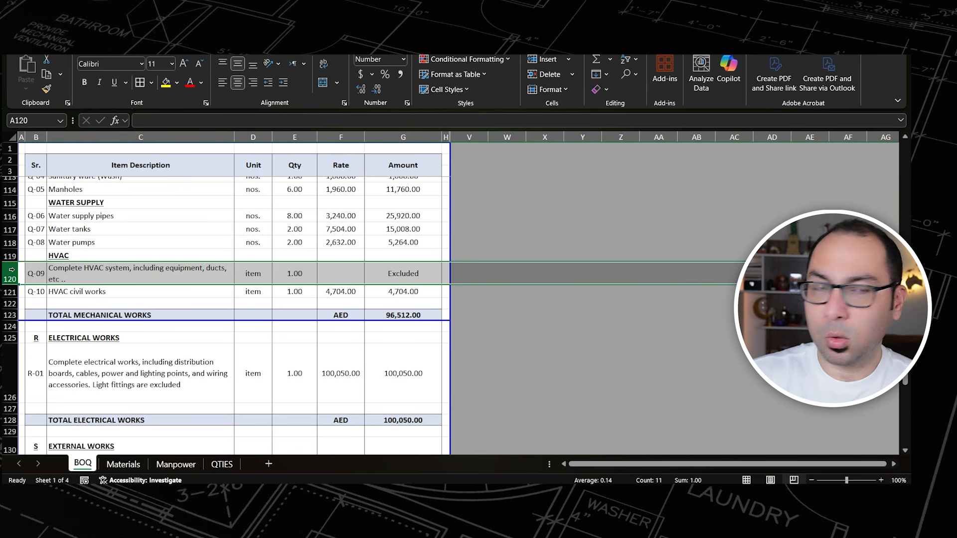
left_click(19, 373)
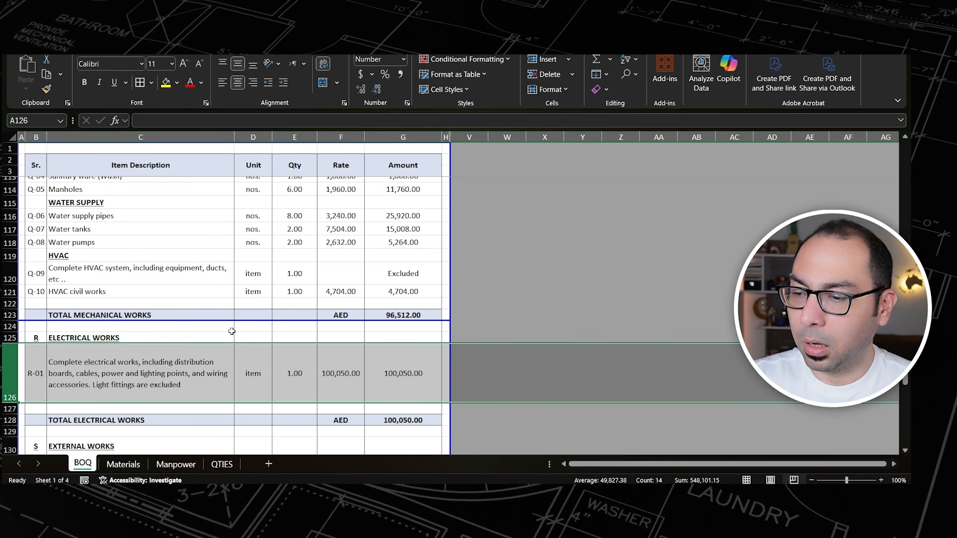
scroll(210, 349, "down", 2)
scroll(204, 344, "up", 1)
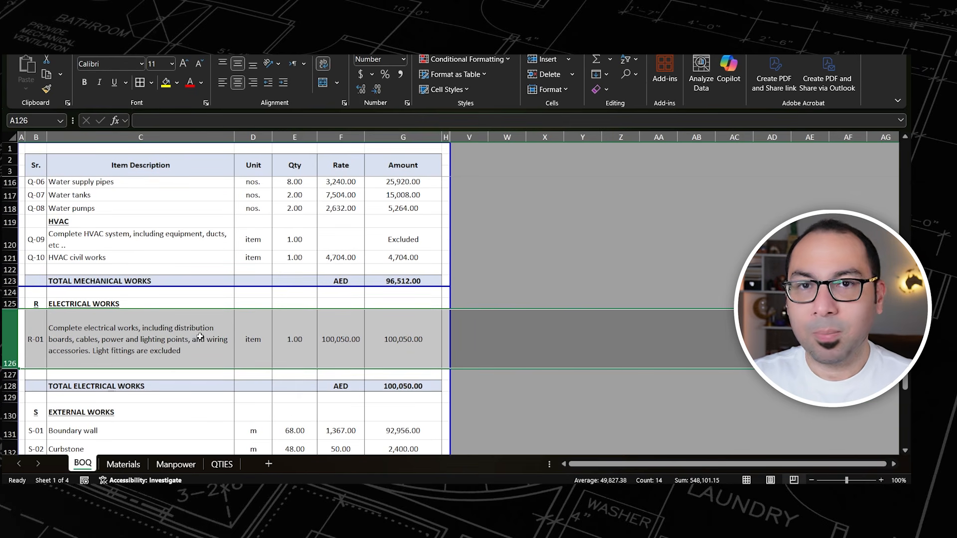
scroll(198, 349, "down", 3)
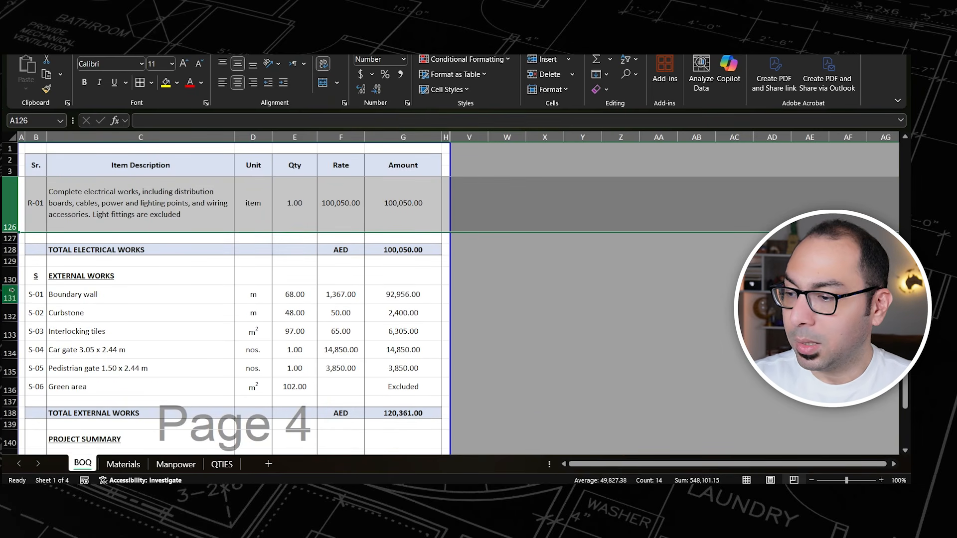
scroll(100, 321, "down", 1)
scroll(252, 309, "up", 2)
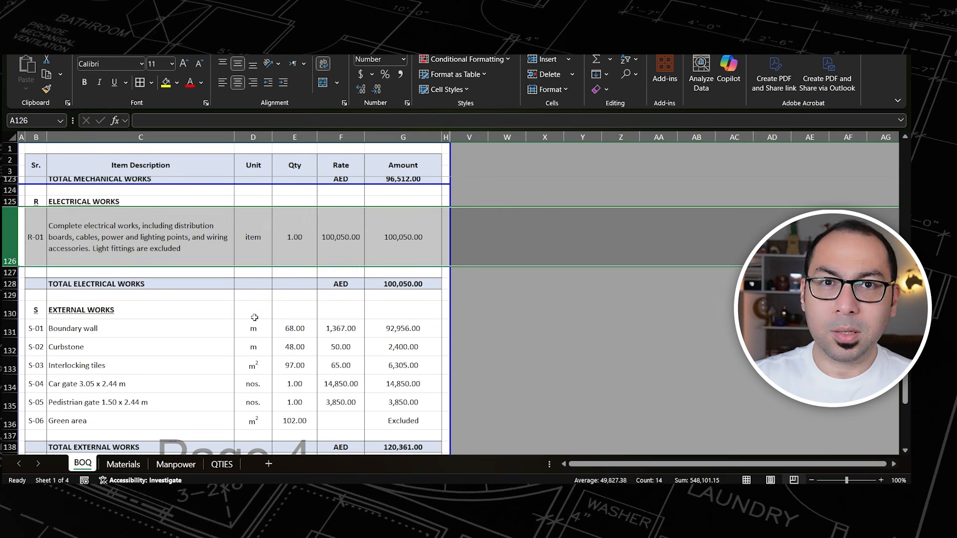
- Look back through the BOQ from Electrical Works up to General Requirements, and recheck the Concrete, Masonry and Metal Works items
scroll(255, 317, "up", 3)
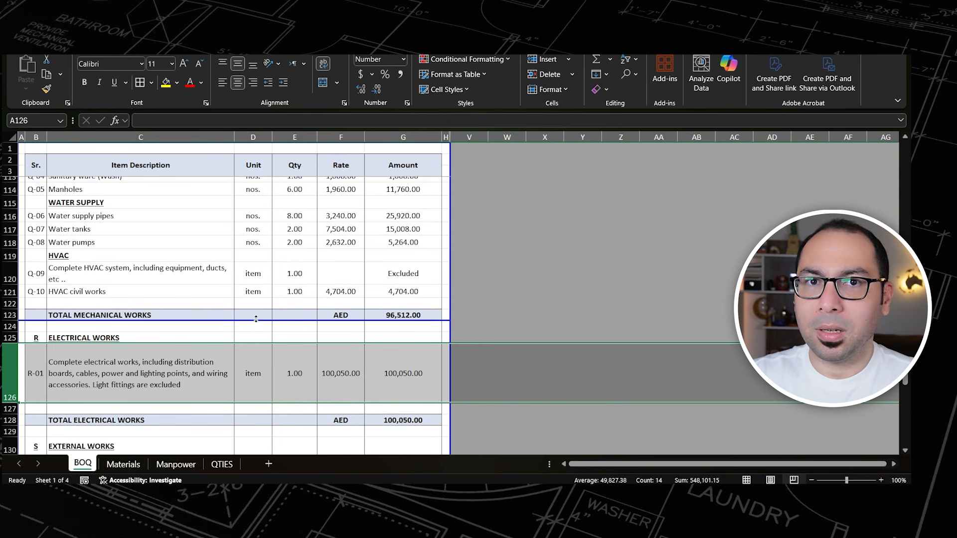
scroll(256, 319, "up", 7)
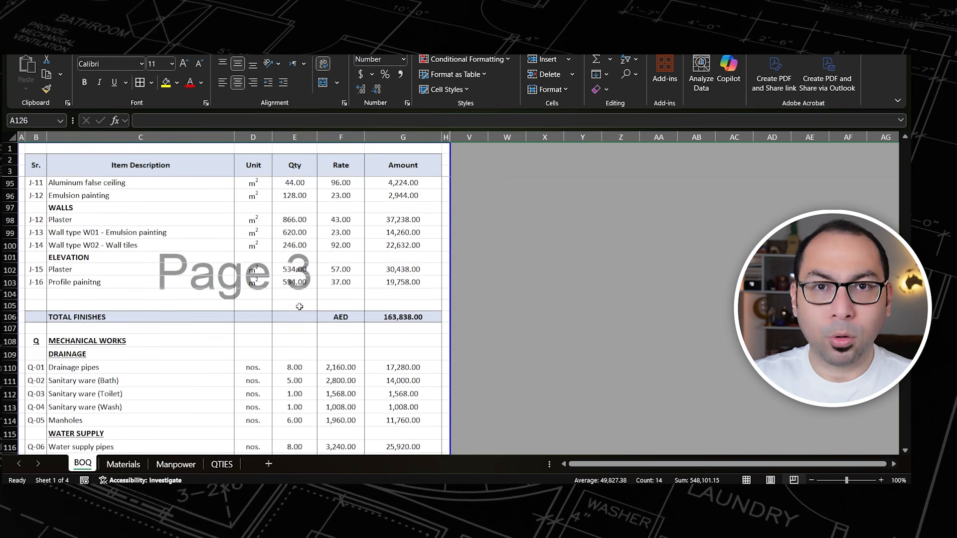
scroll(299, 307, "up", 4)
scroll(299, 306, "up", 1)
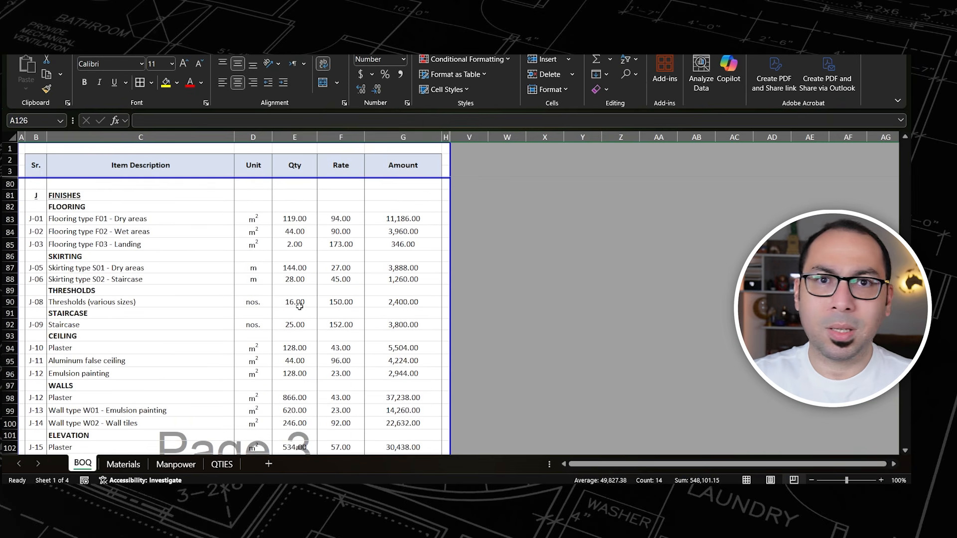
scroll(299, 307, "up", 3)
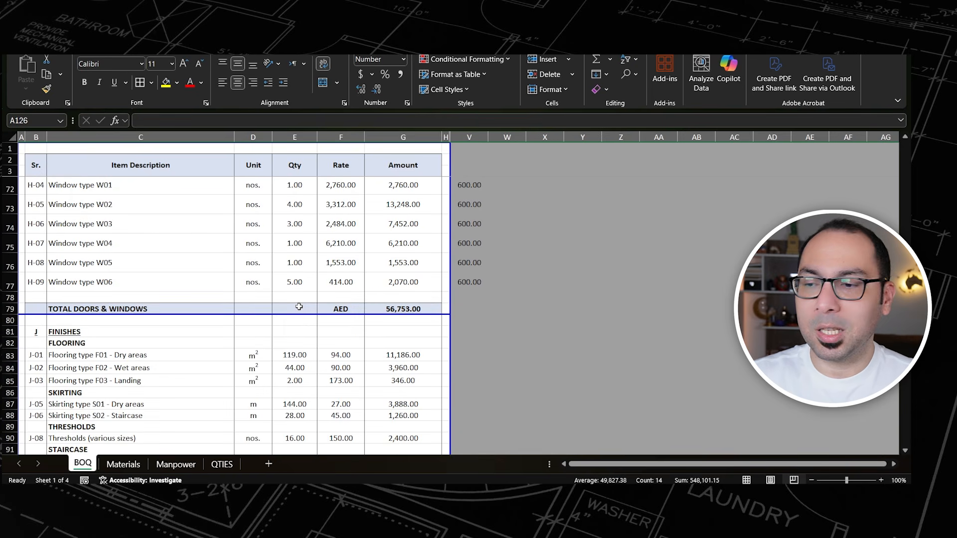
scroll(299, 306, "up", 6)
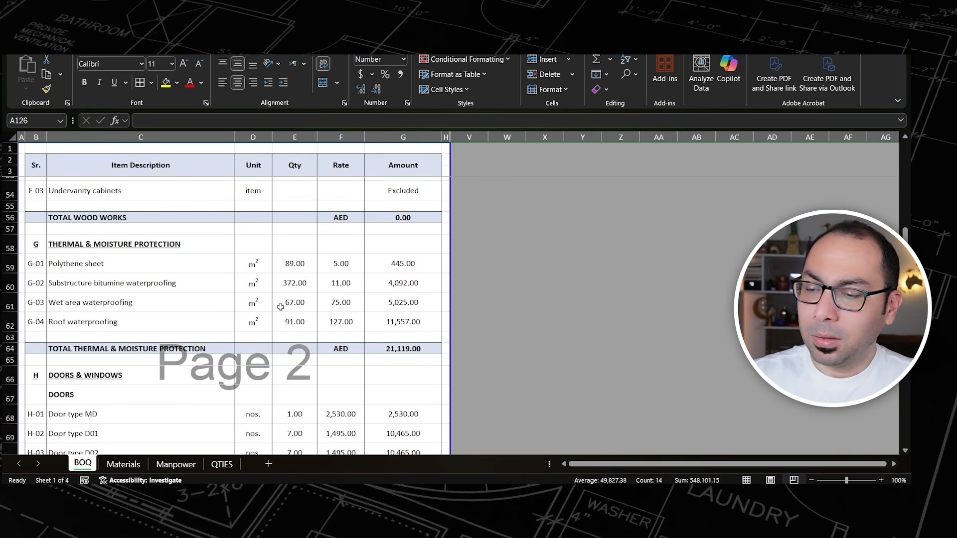
scroll(304, 287, "up", 9)
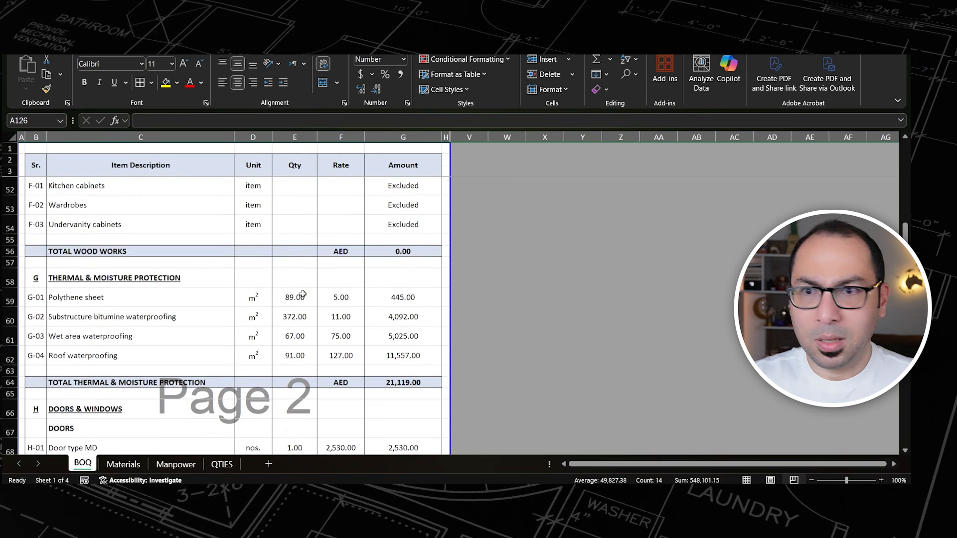
scroll(298, 296, "up", 3)
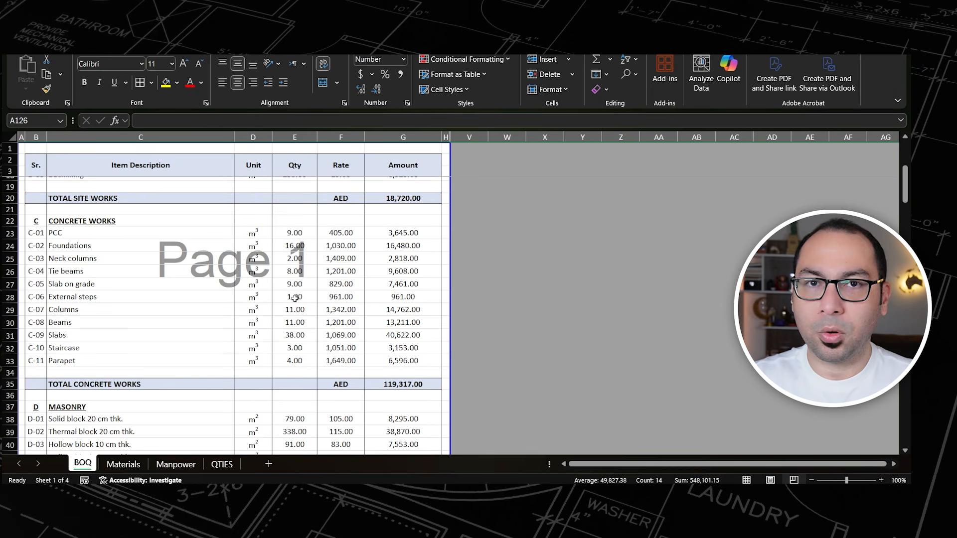
scroll(295, 297, "up", 4)
scroll(117, 230, "down", 1)
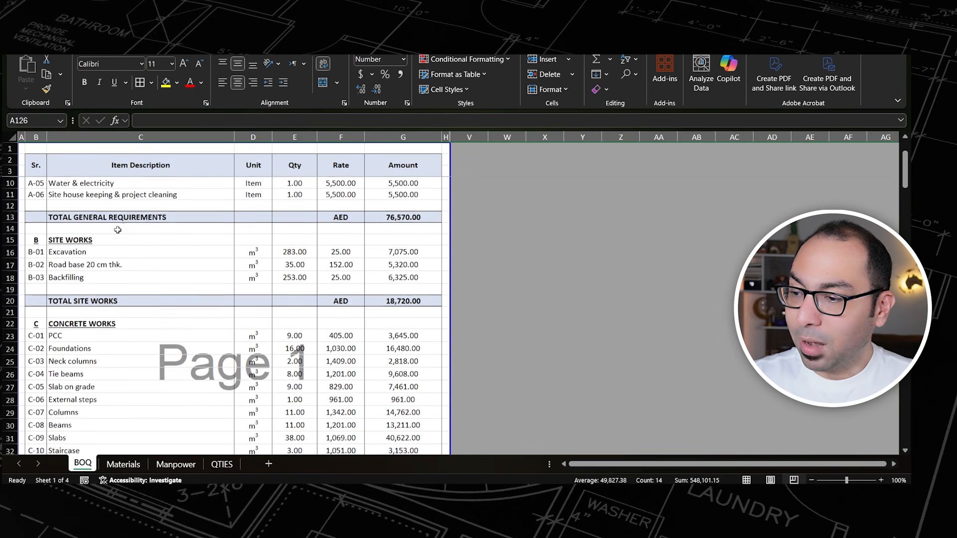
scroll(118, 230, "down", 5)
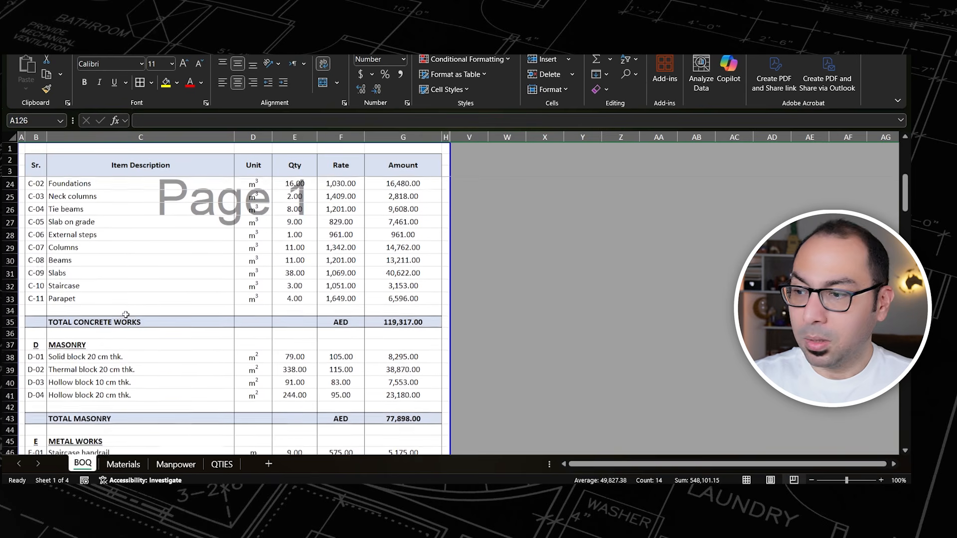
scroll(128, 313, "down", 1)
scroll(131, 312, "down", 2)
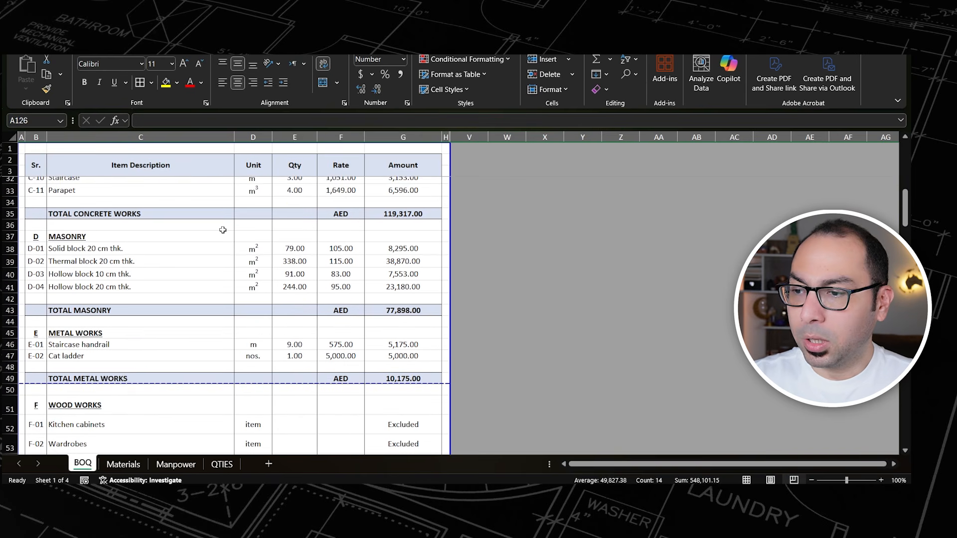
- Highlight the Qty column, examine the quantities from Site Works to Doors & Windows, and highlight the Rate column
left_click(295, 137)
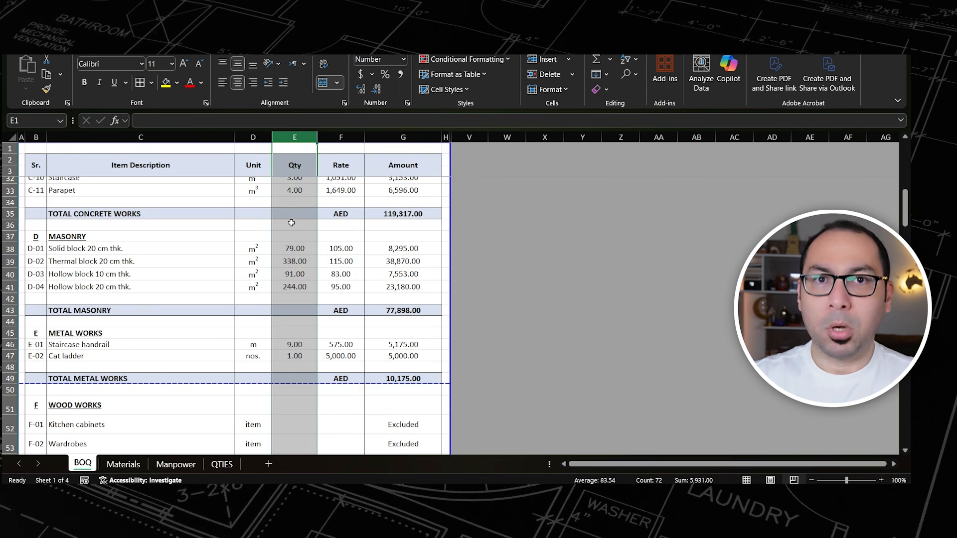
scroll(298, 284, "up", 9)
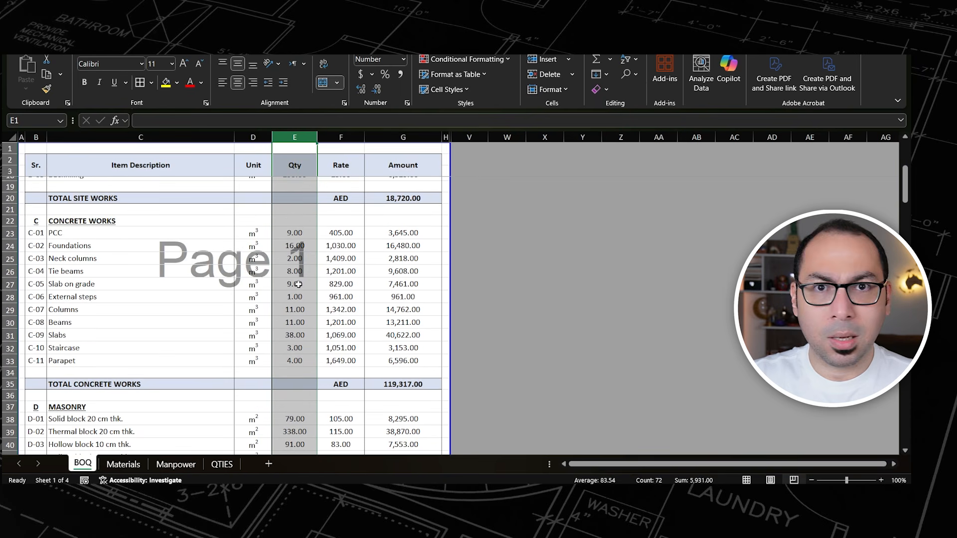
scroll(298, 230, "down", 2)
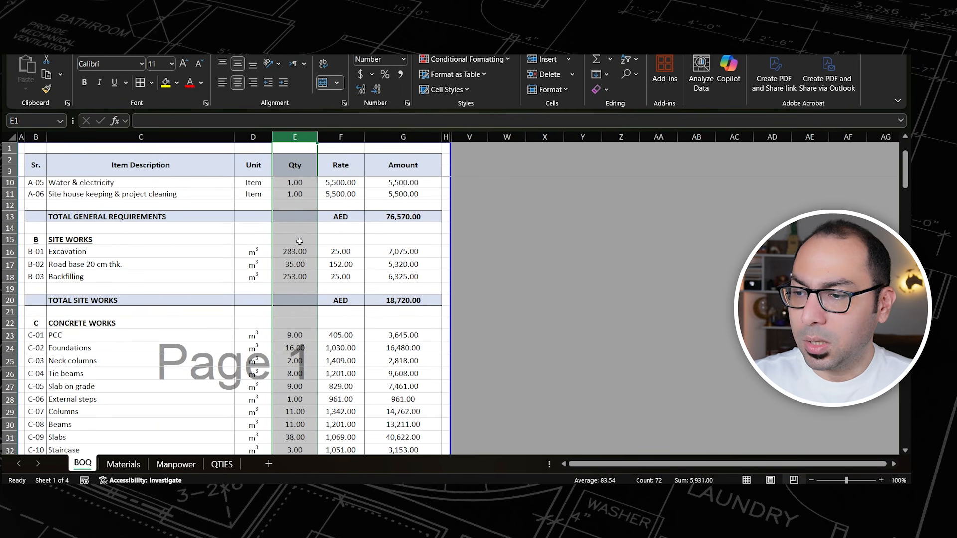
scroll(299, 246, "down", 4)
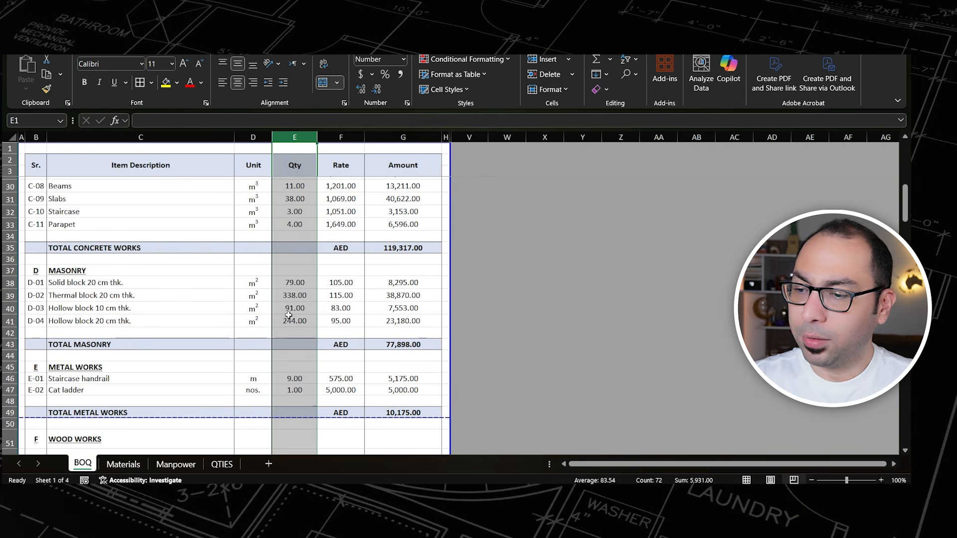
scroll(299, 284, "down", 1)
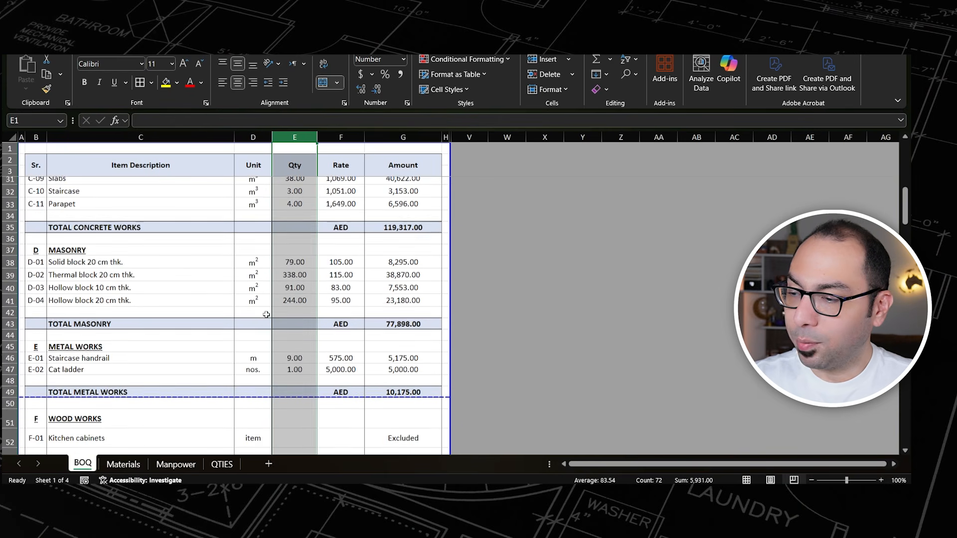
scroll(299, 280, "down", 5)
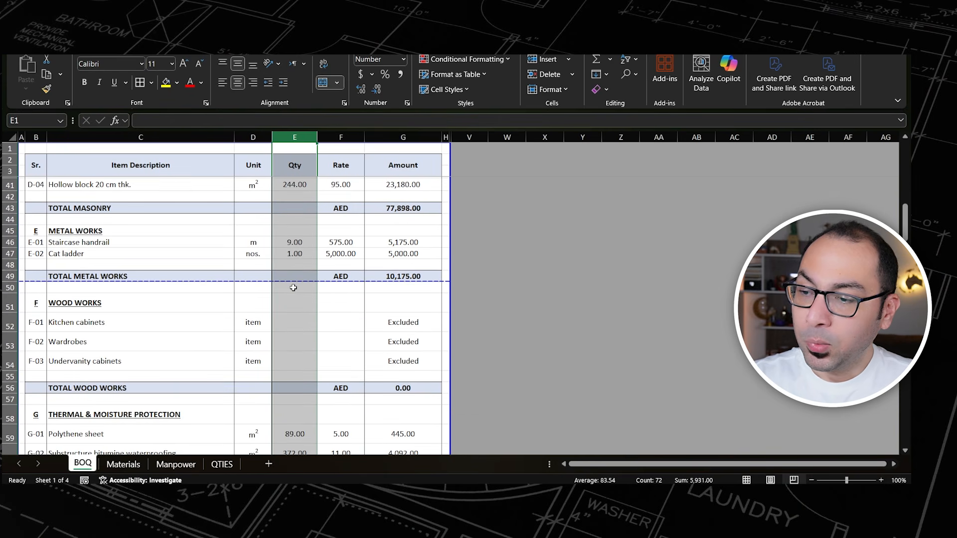
scroll(289, 314, "down", 3)
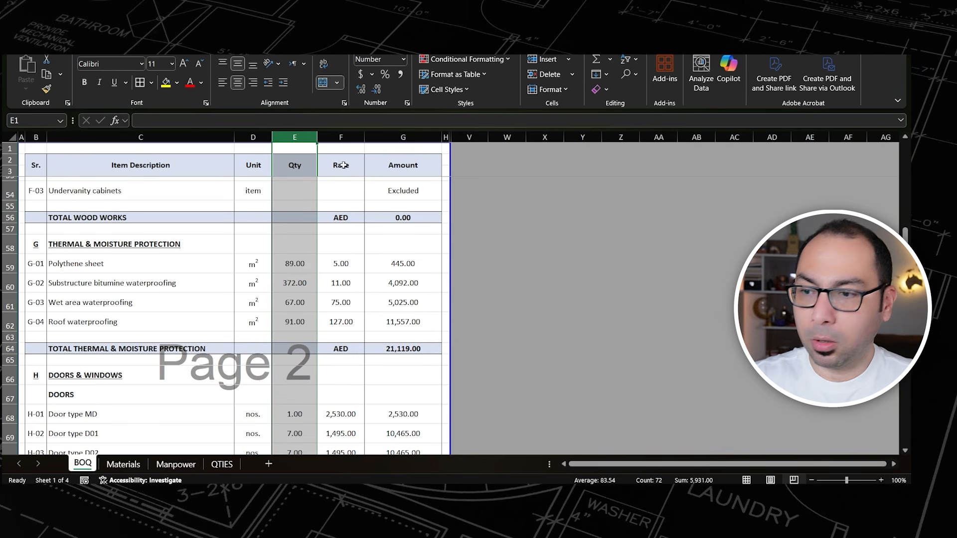
left_click(341, 137)
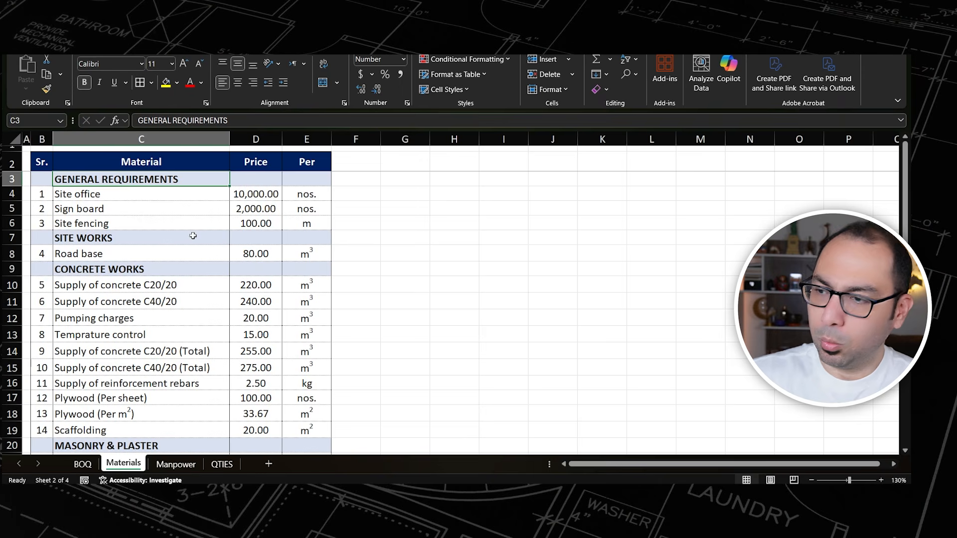
- Examine the General Requirements, Site Works and Concrete Works materials, checking the price and unit for the supply of concrete C40/20
scroll(167, 235, "down", 2)
scroll(161, 247, "up", 2)
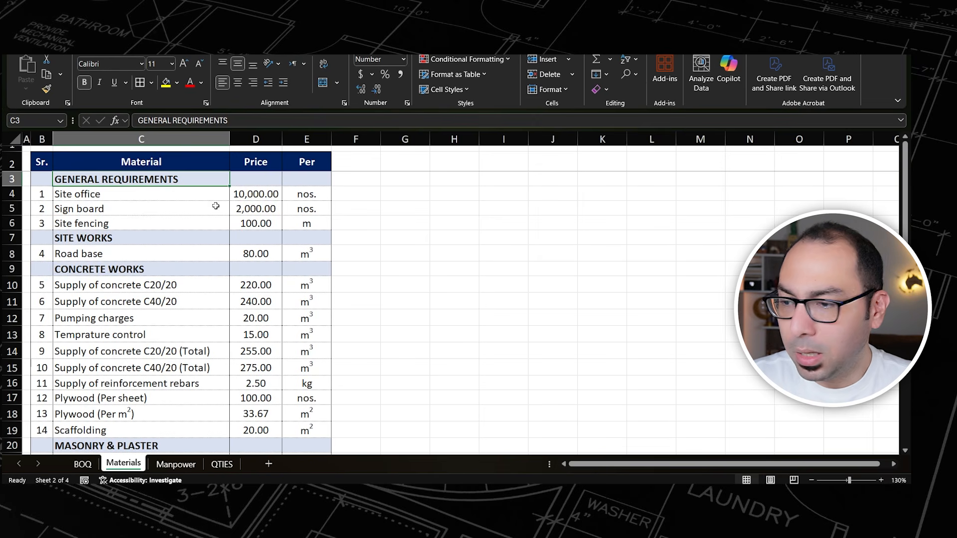
scroll(121, 212, "down", 1)
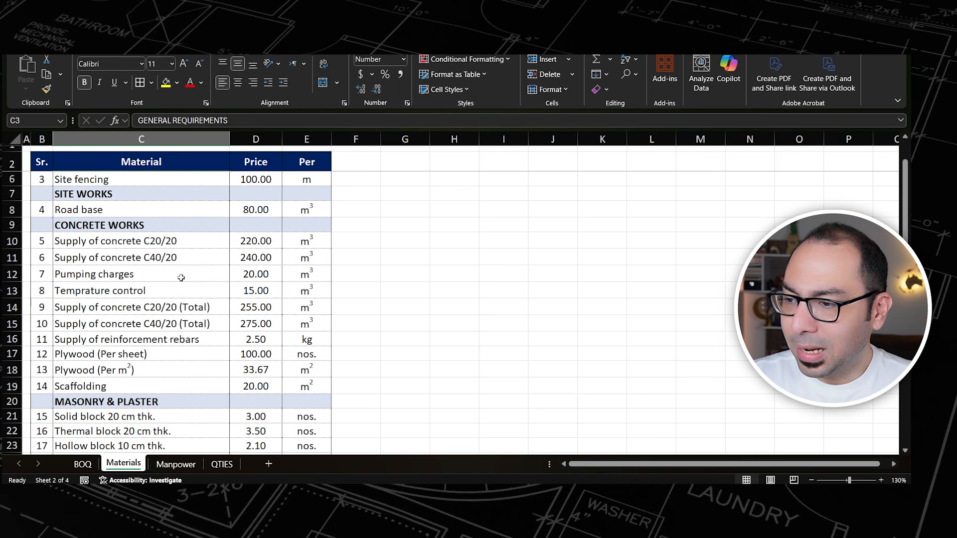
left_click(160, 255)
left_click(249, 256)
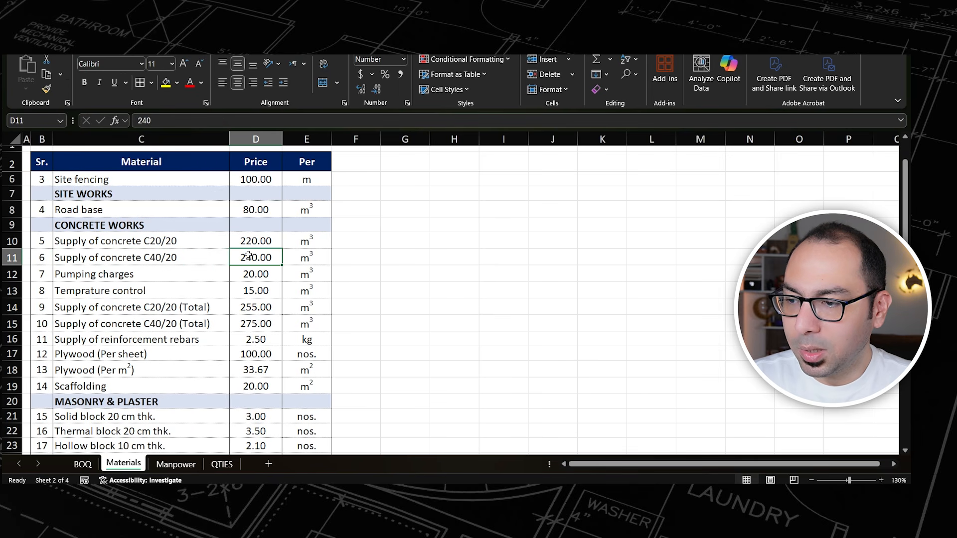
left_click(308, 257)
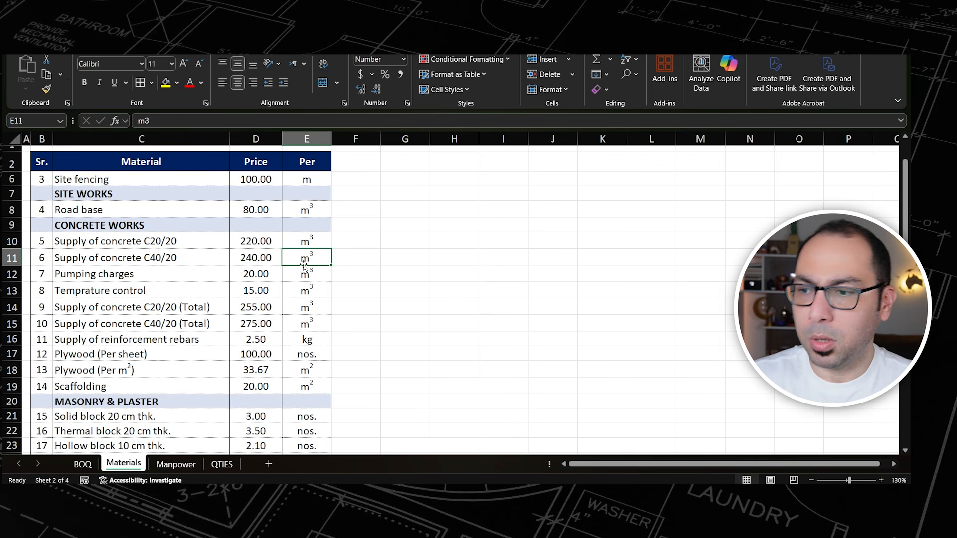
- Examine the Masonry & Plaster materials, checking the price and unit of the 20 cm thermal block
scroll(231, 309, "down", 2)
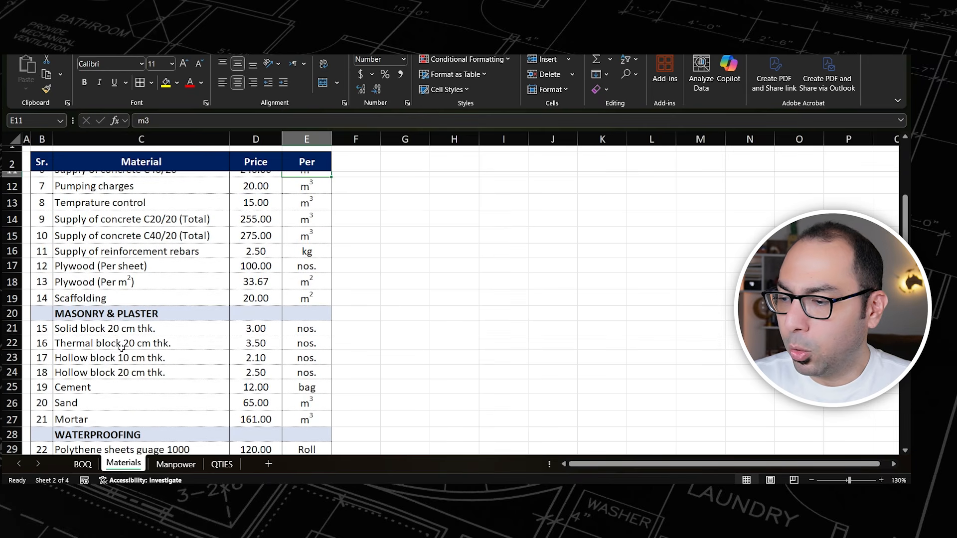
left_click(149, 350)
left_click(254, 345)
left_click(300, 343)
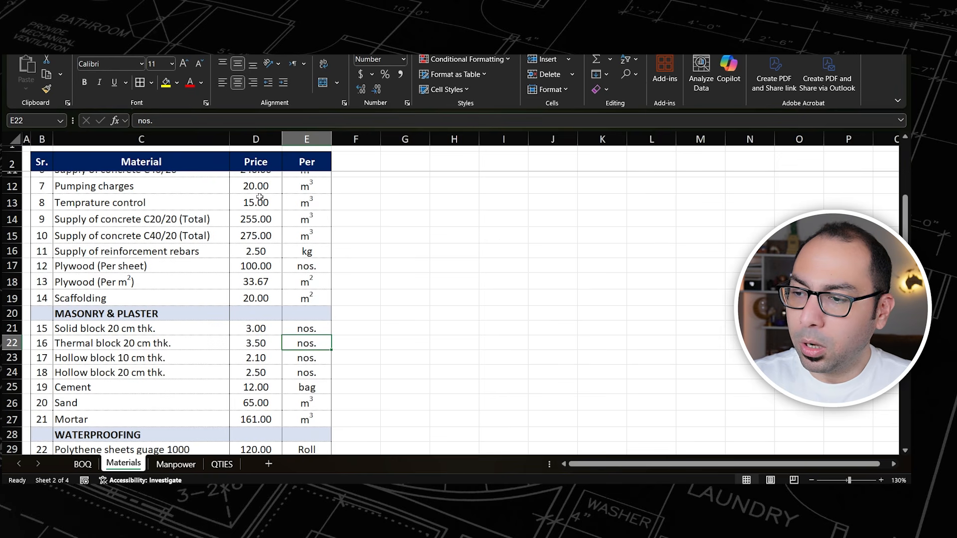
- Review the remaining material prices from Masonry & Plaster through External Finishing Materials, and return to the start of the list
scroll(259, 196, "down", 1)
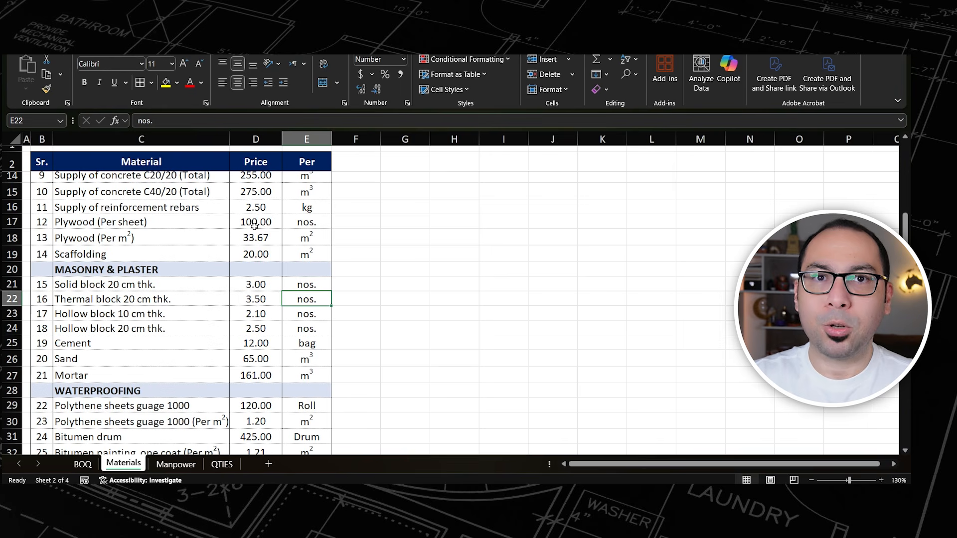
scroll(244, 285, "down", 1)
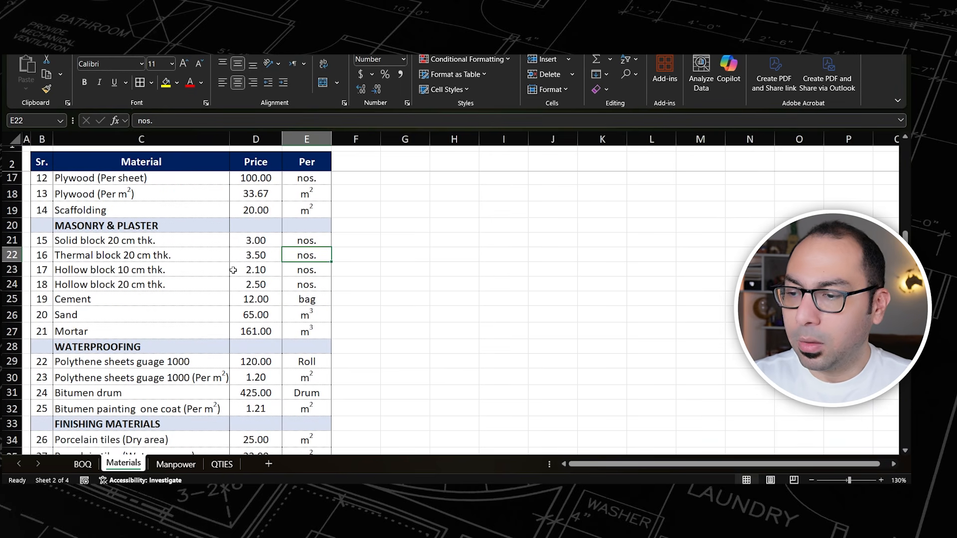
scroll(180, 275, "down", 3)
scroll(180, 275, "down", 1)
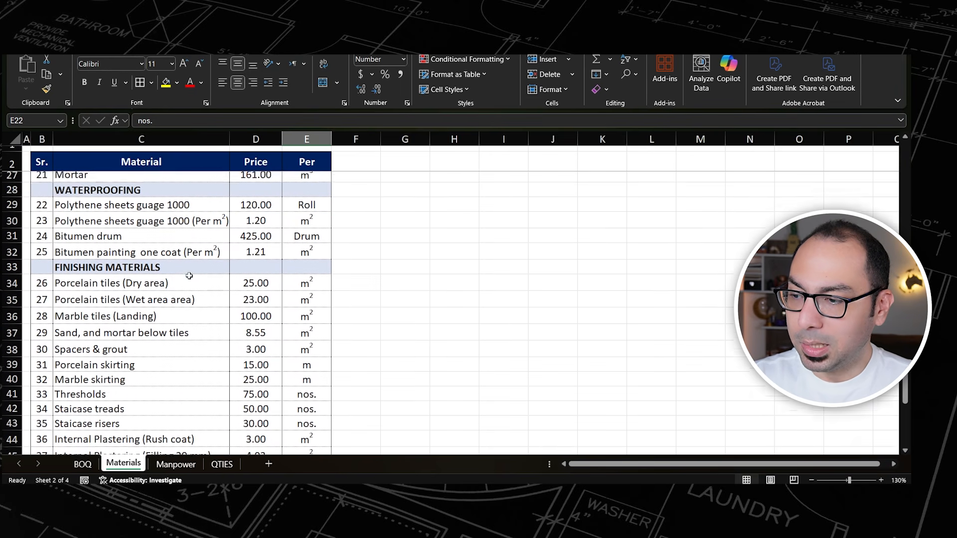
scroll(247, 282, "down", 1)
scroll(248, 284, "down", 2)
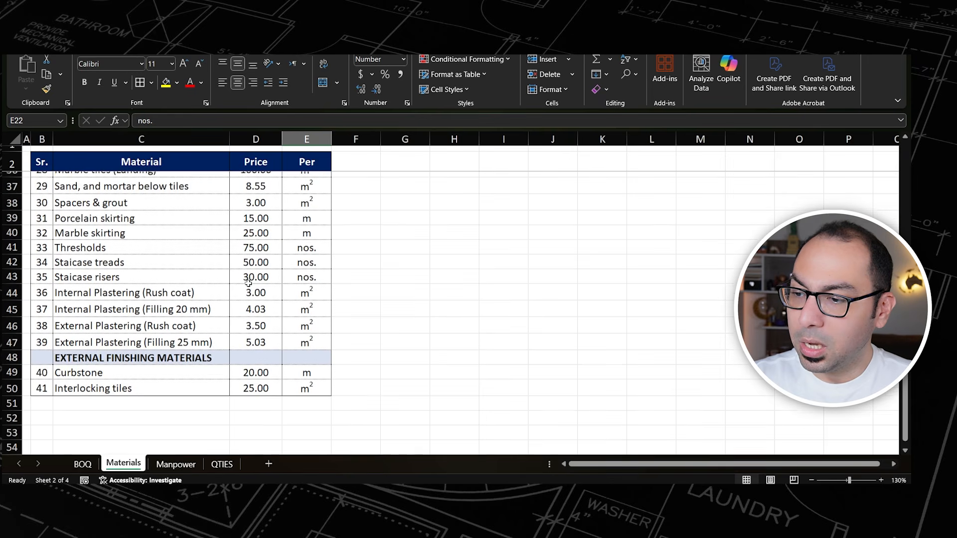
scroll(252, 281, "up", 3)
scroll(254, 280, "up", 5)
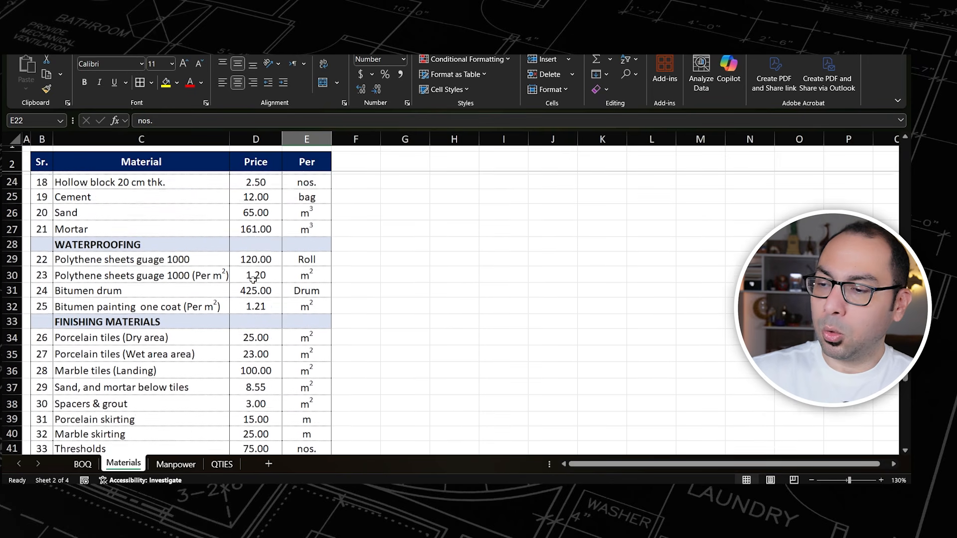
scroll(254, 280, "up", 4)
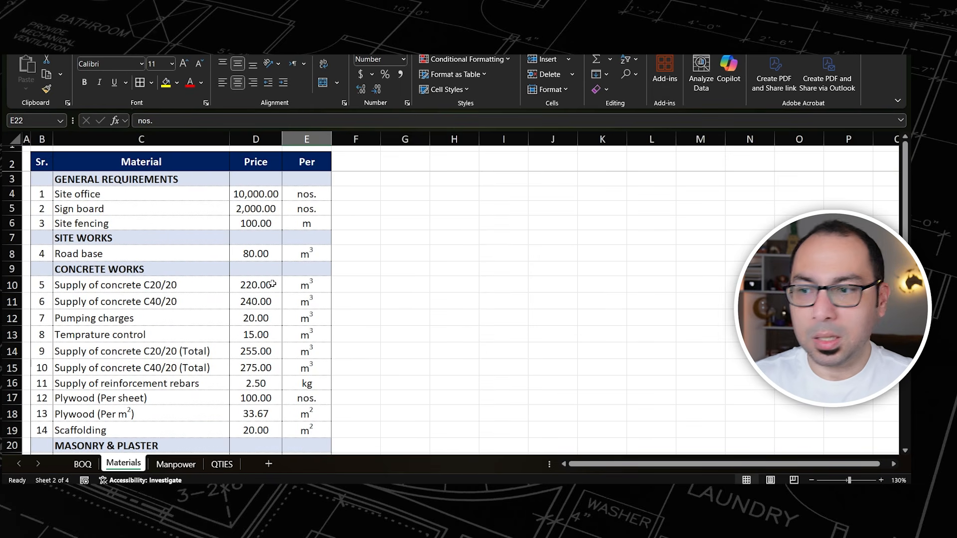
- Recheck the concrete C40/20 price, and review the Masonry & Plaster, Waterproofing and Finishing Materials prices again
left_click(255, 302)
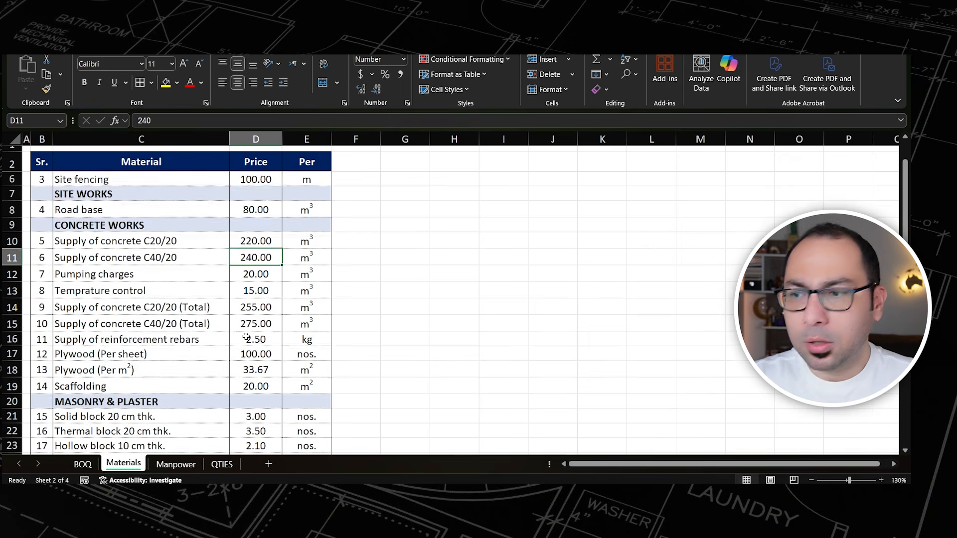
scroll(214, 321, "up", 2)
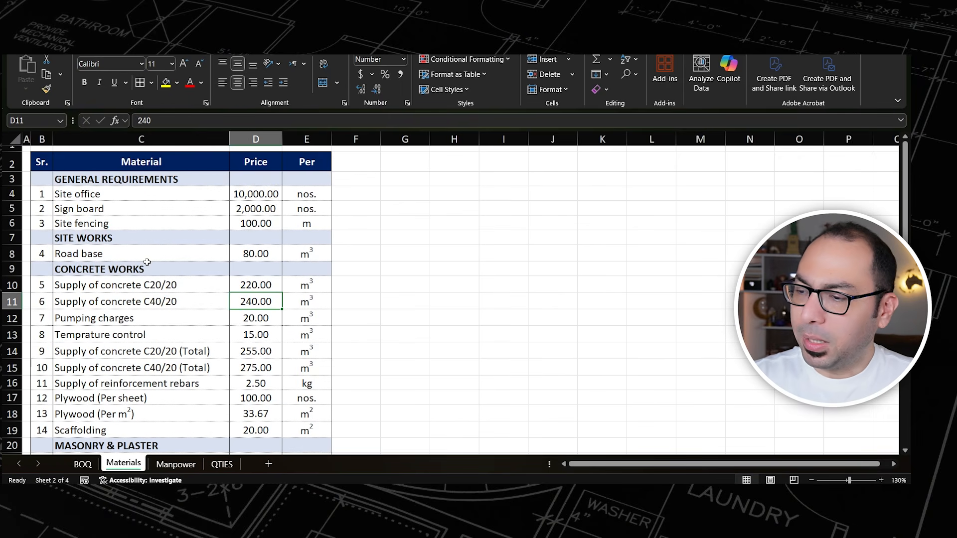
scroll(146, 260, "down", 1)
scroll(99, 250, "down", 4)
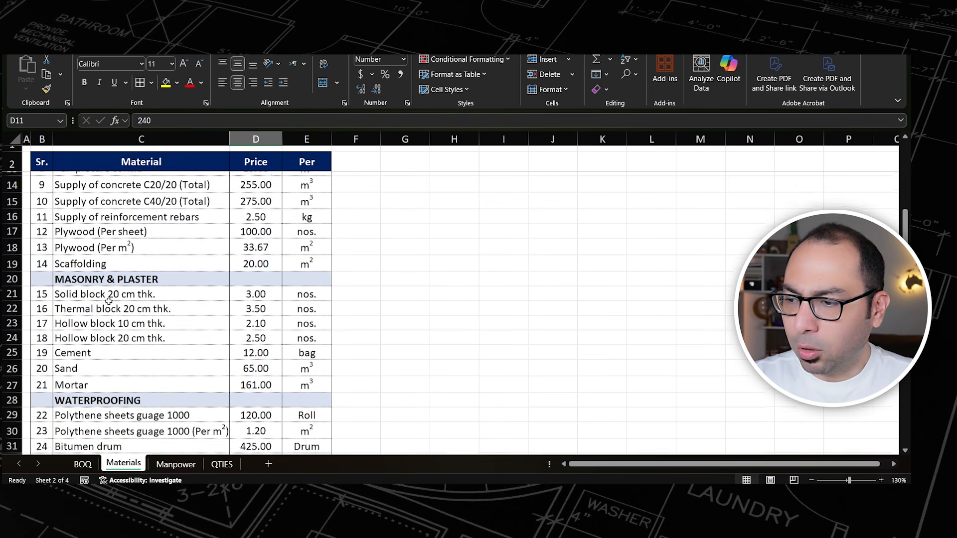
scroll(163, 289, "down", 1)
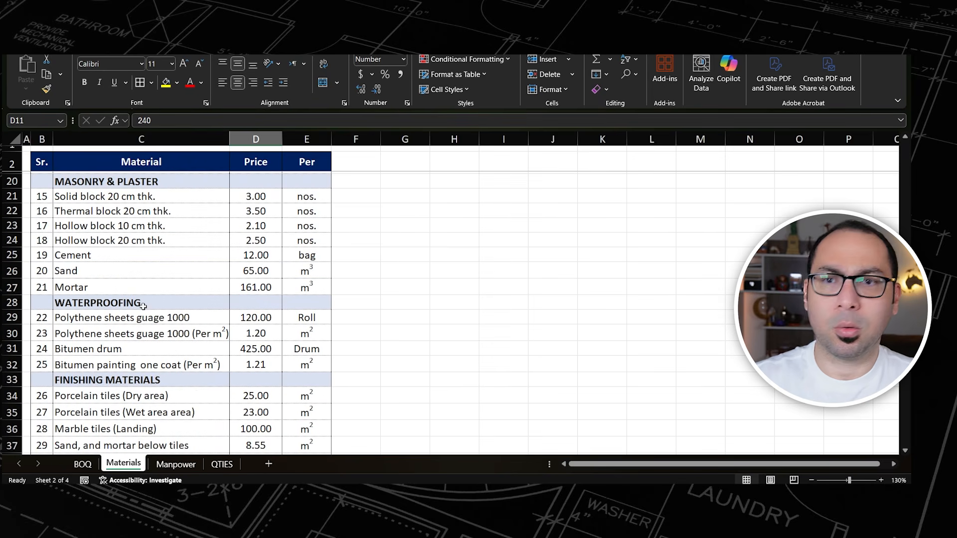
scroll(143, 307, "down", 1)
scroll(163, 342, "down", 2)
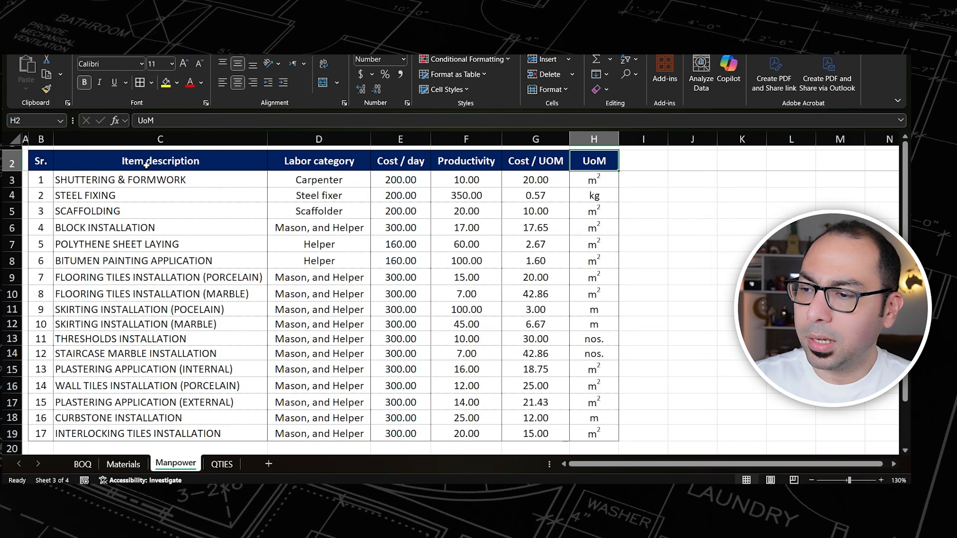
- On the Manpower sheet, highlight the item descriptions, labor categories, daily costs and productivity values, and inspect the Cost / UOM formula for shuttering and formwork
left_click_drag(224, 185, 207, 394)
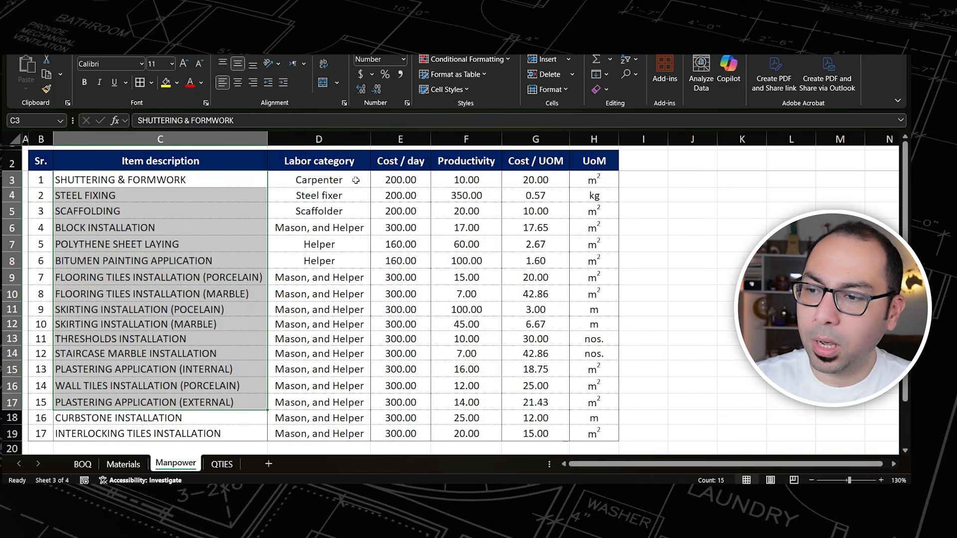
left_click(313, 167)
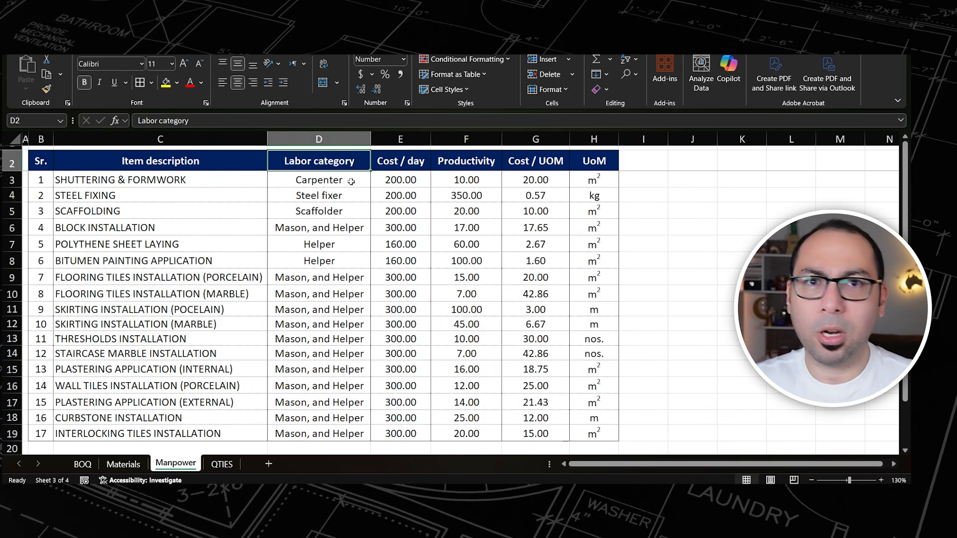
left_click_drag(328, 211, 344, 261)
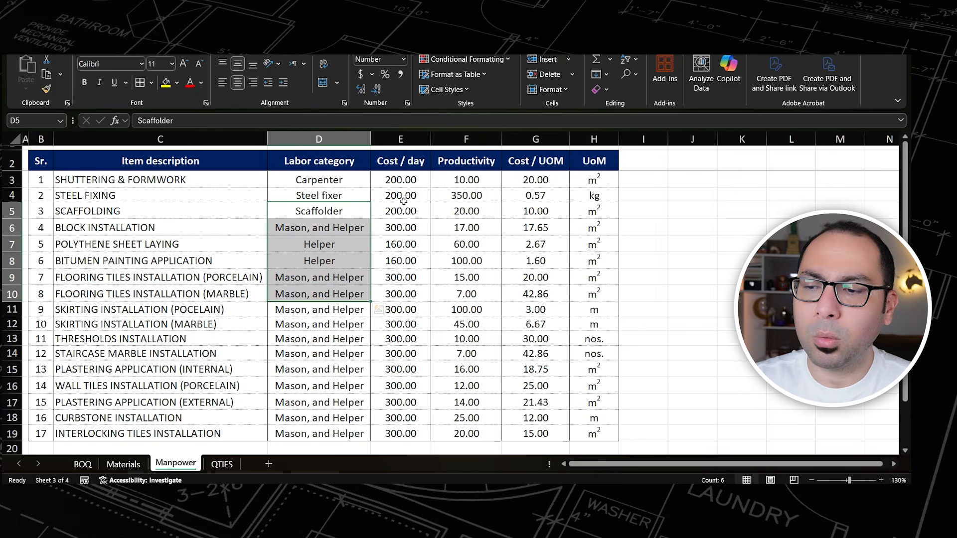
left_click_drag(404, 201, 404, 254)
left_click_drag(466, 197, 466, 244)
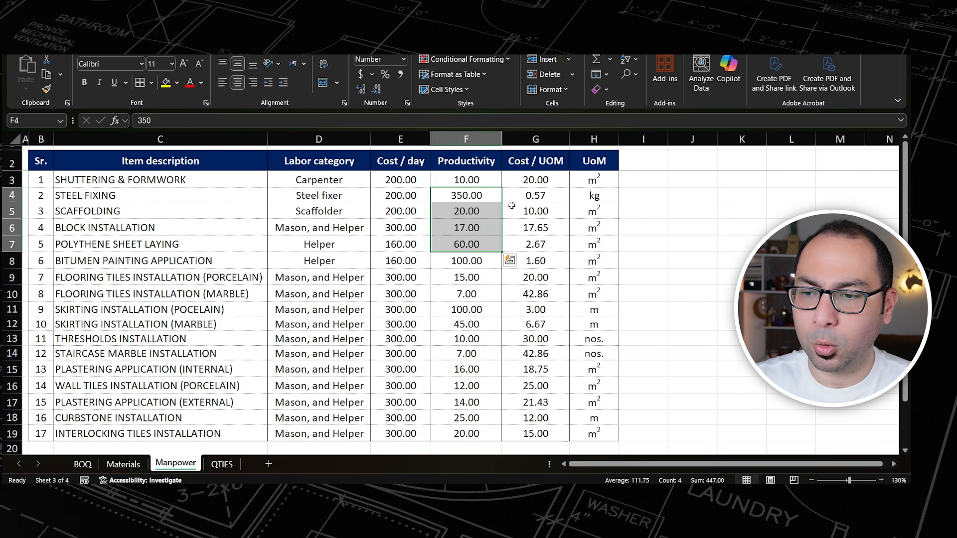
left_click(538, 183)
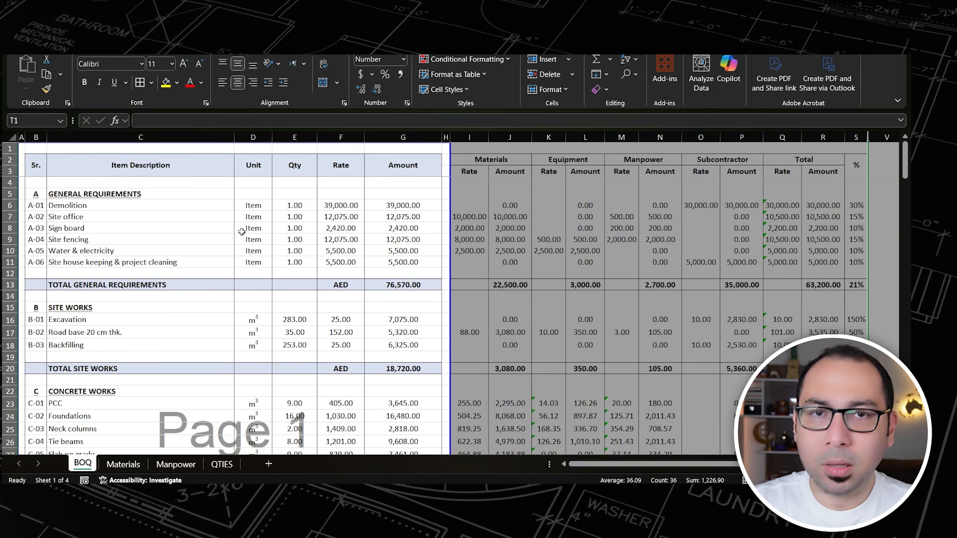
- On the BOQ sheet, examine the Materials, Equipment, Manpower and Subcontractor cost groups, and inspect the total rate formula for Demolition
scroll(190, 264, "down", 2)
scroll(189, 294, "down", 3)
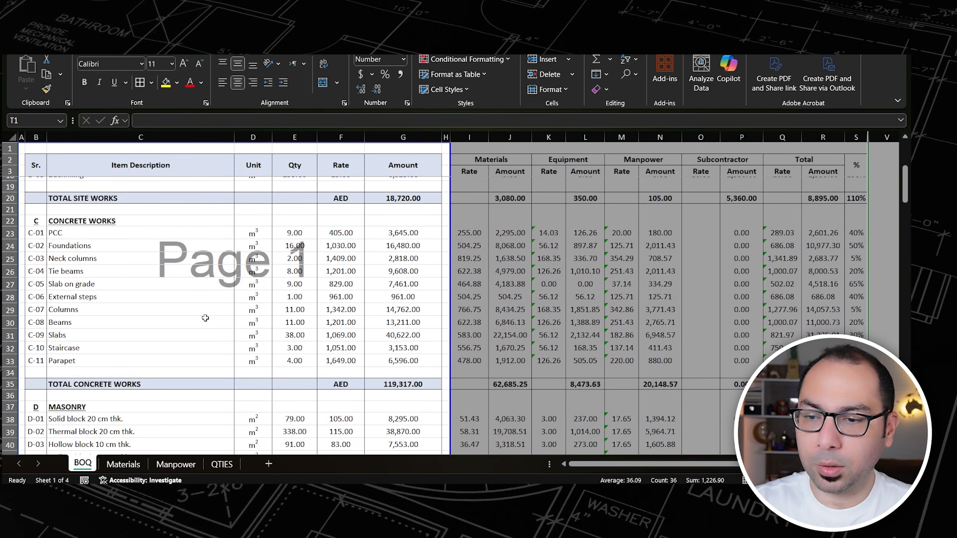
scroll(309, 331, "up", 5)
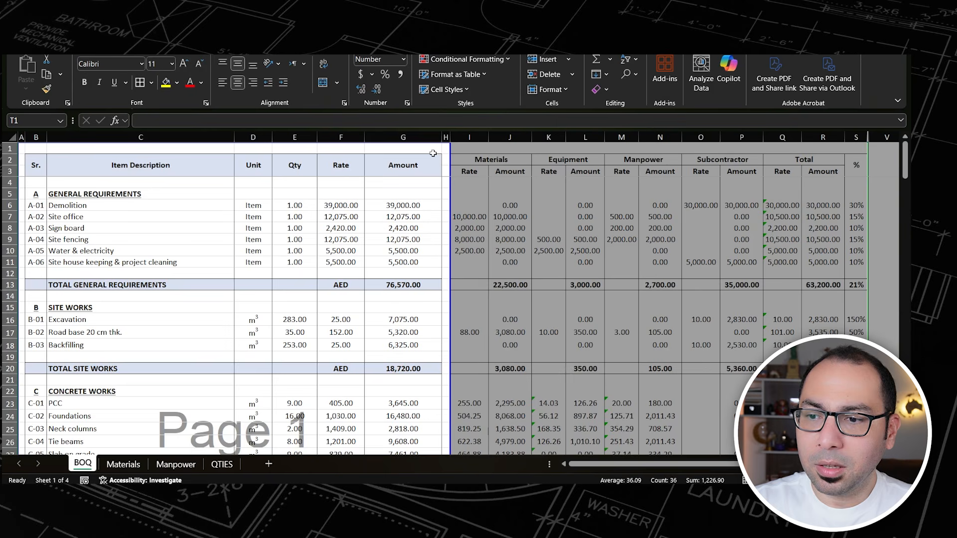
left_click(513, 160)
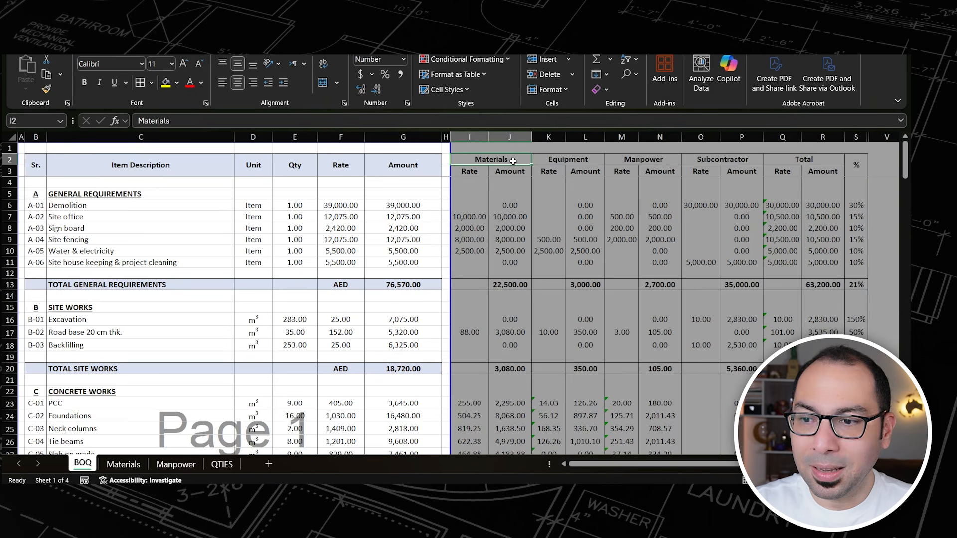
left_click(577, 162)
left_click(662, 162)
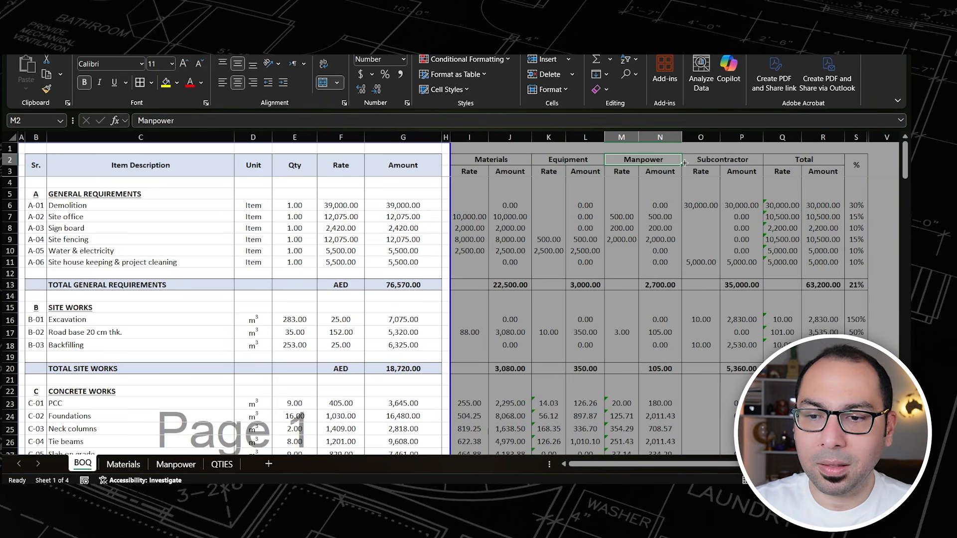
left_click(716, 161)
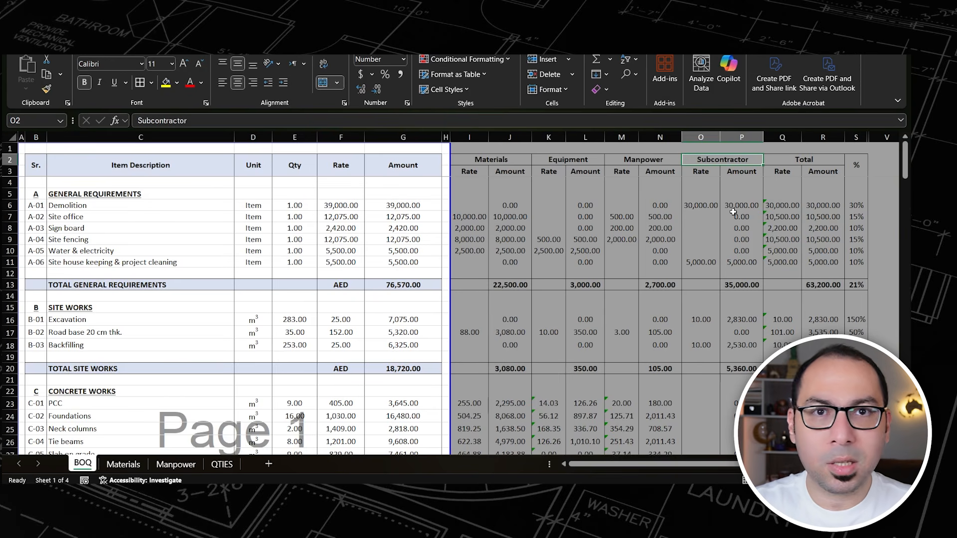
left_click(776, 206)
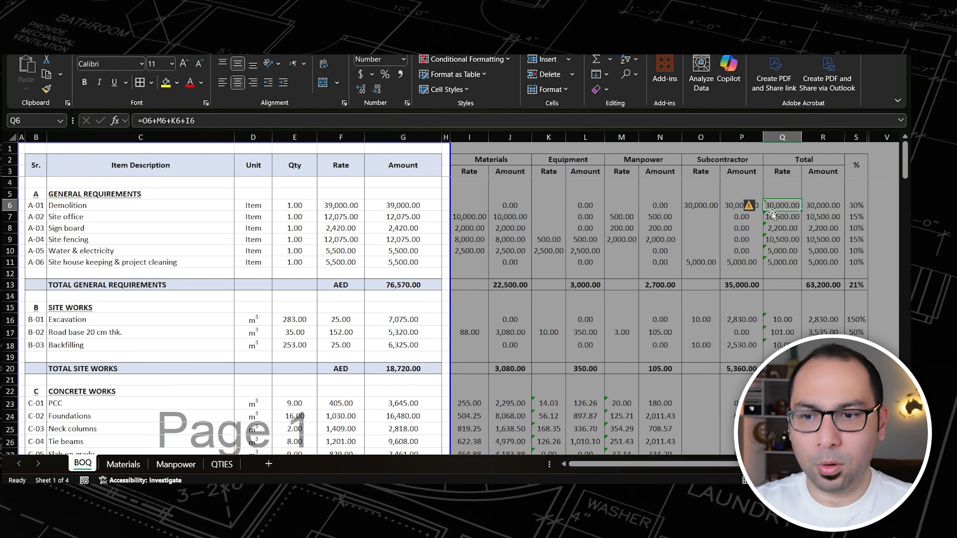
- Look over the Site Works and Concrete Works cost breakdown, and highlight the Materials columns I:J and the Manpower columns M:N
scroll(570, 233, "down", 2)
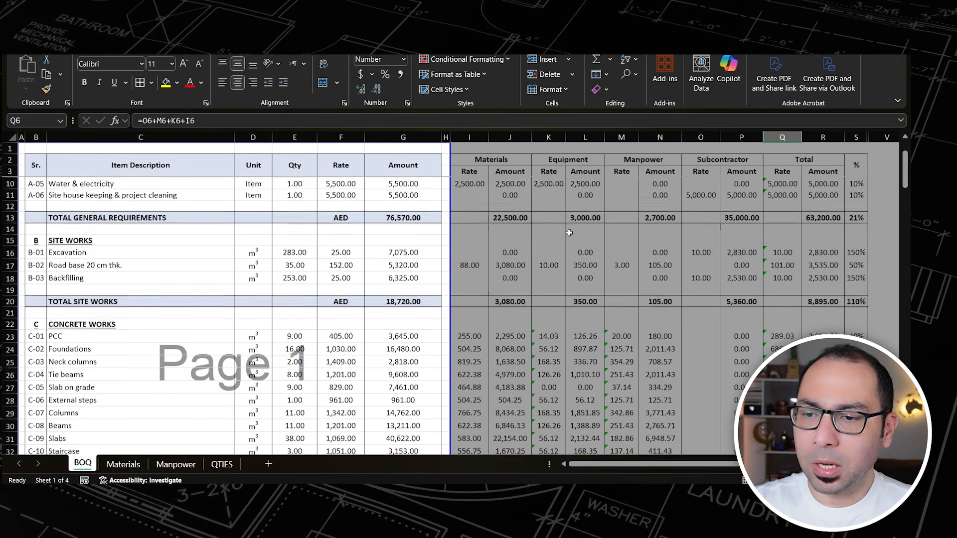
scroll(569, 233, "up", 2)
left_click_drag(483, 137, 513, 137)
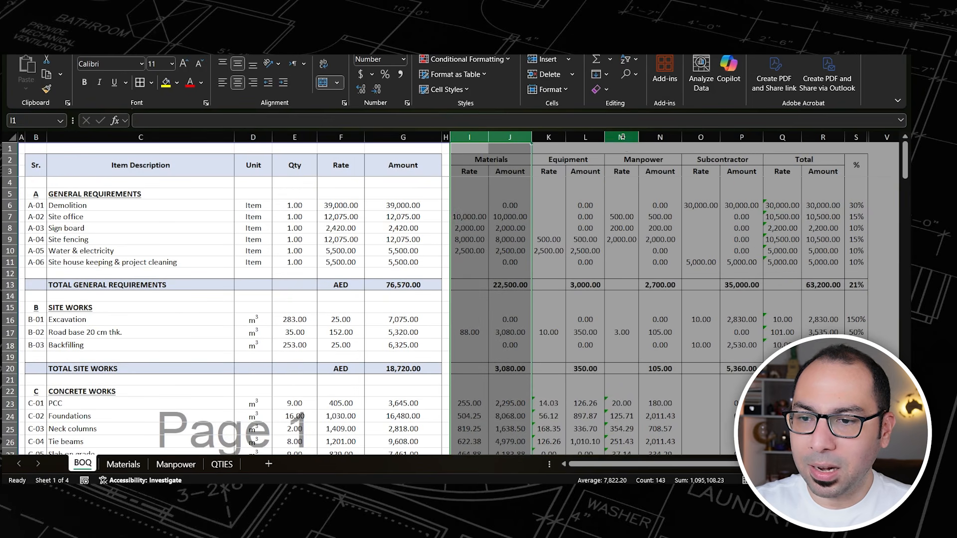
left_click_drag(622, 137, 660, 137)
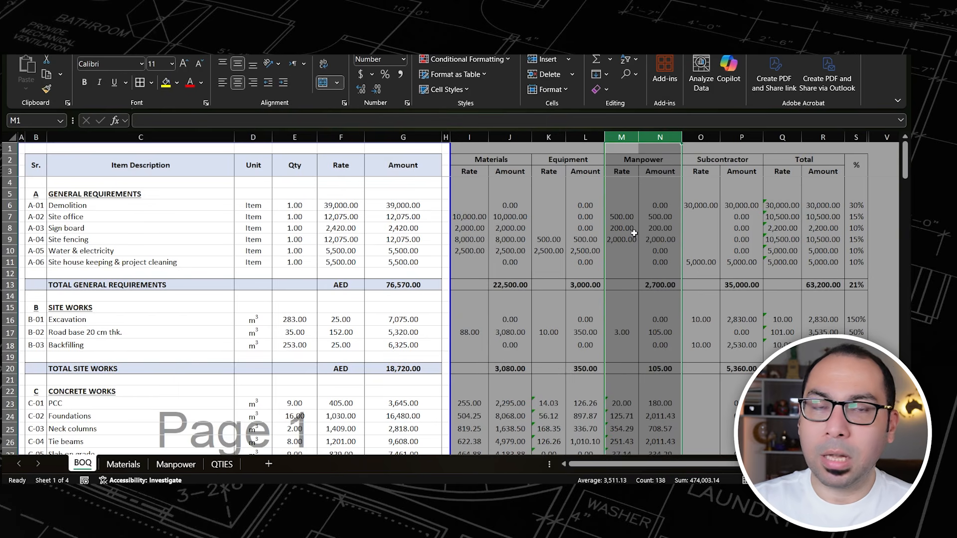
- Revisit the Manpower and Materials sheets, and return to the BOQ to examine the Concrete Works manpower rates
left_click(175, 464)
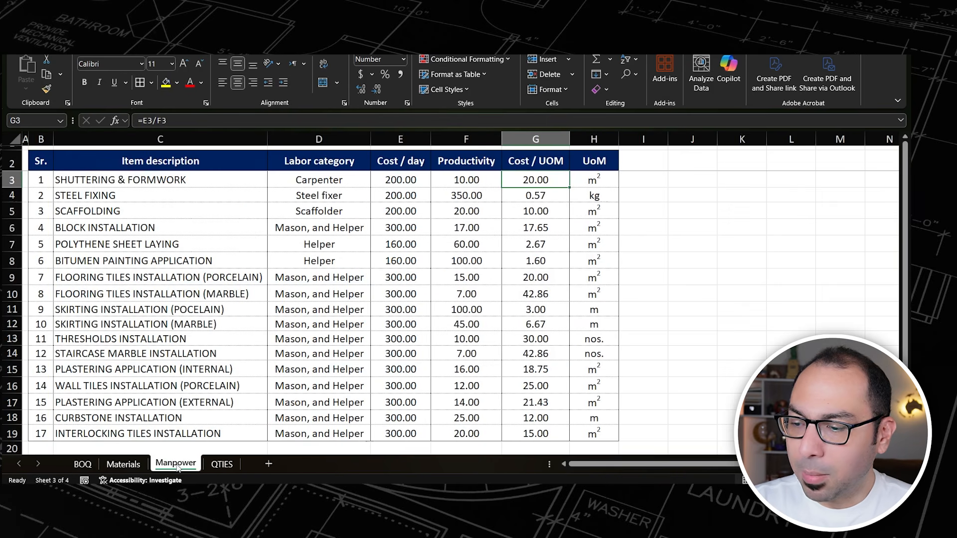
left_click(125, 464)
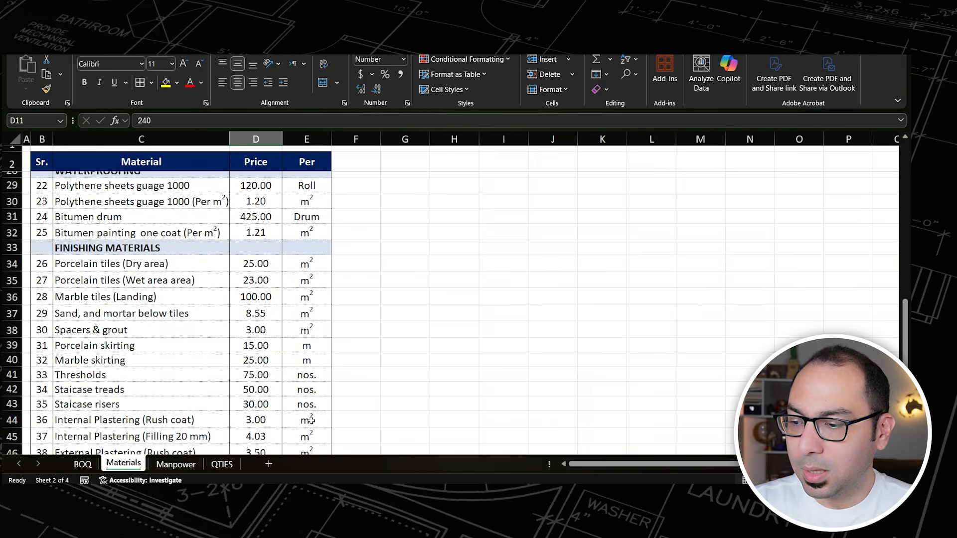
left_click(83, 464)
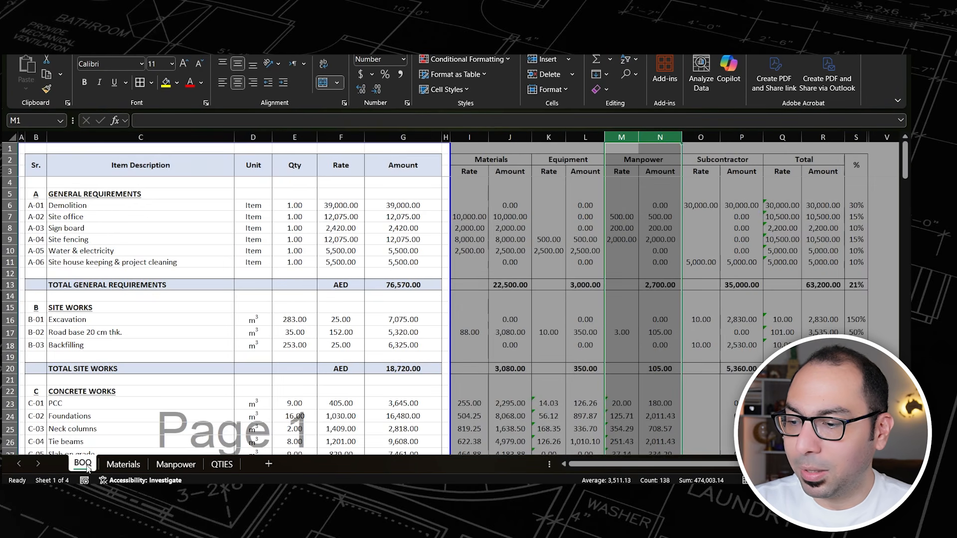
scroll(628, 322, "down", 3)
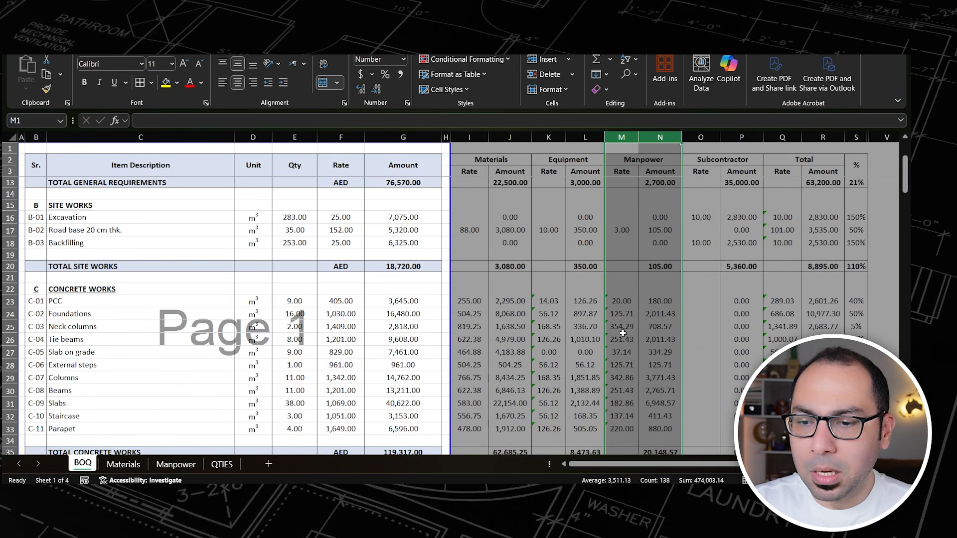
- Check the materials rate of Neck columns and inspect the total rate formula for Foundations in Concrete Works
left_click(619, 327)
left_click(468, 326)
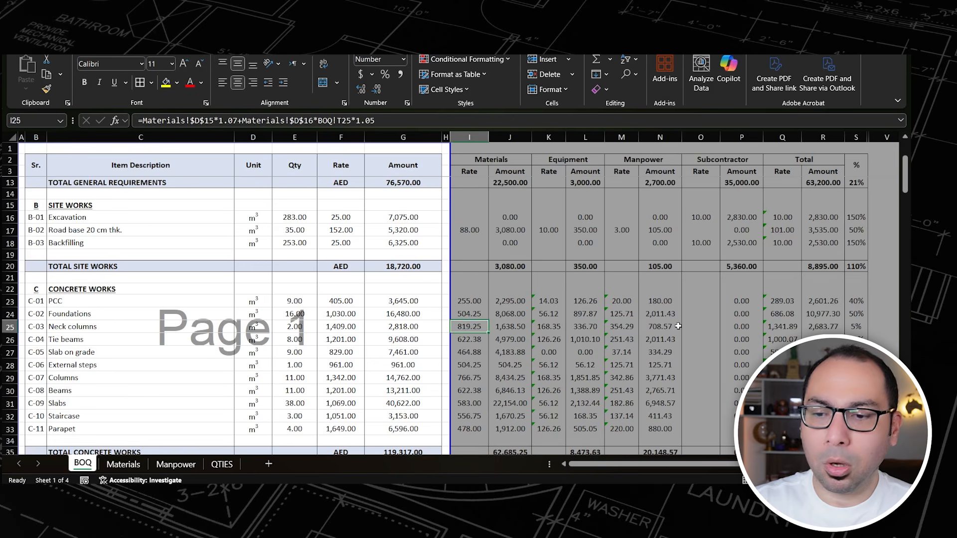
double_click(785, 314)
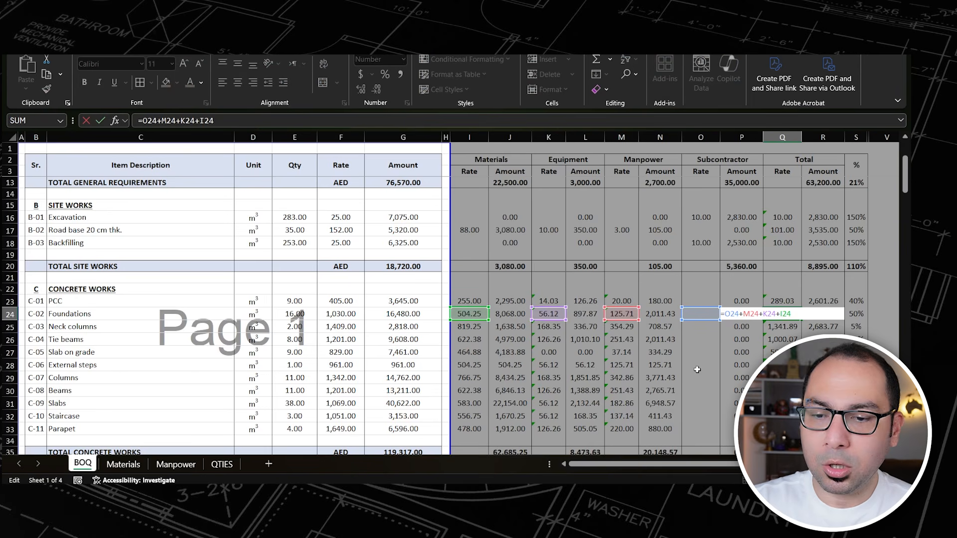
key("Escape")
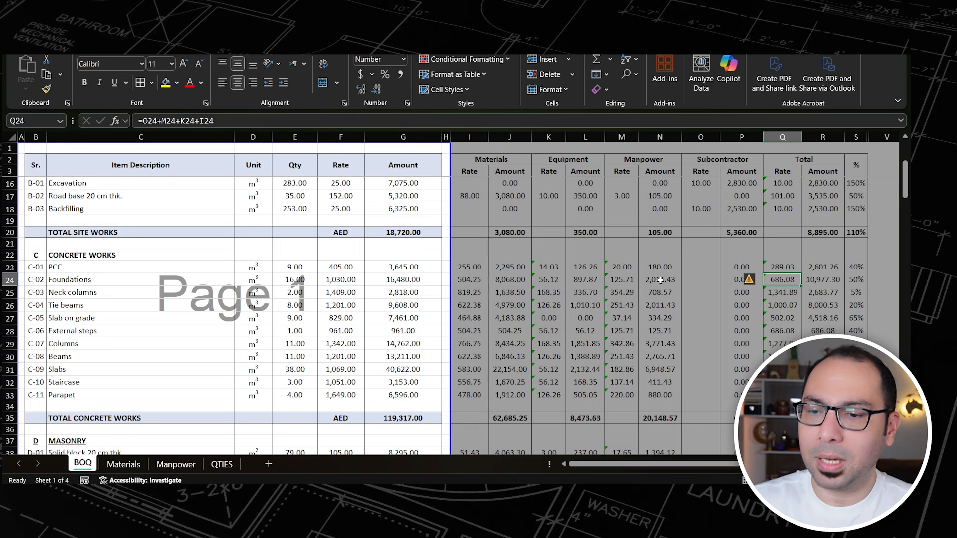
- Inspect the materials rate and manpower rate formulas for Tie beams in Concrete Works
left_click(462, 304)
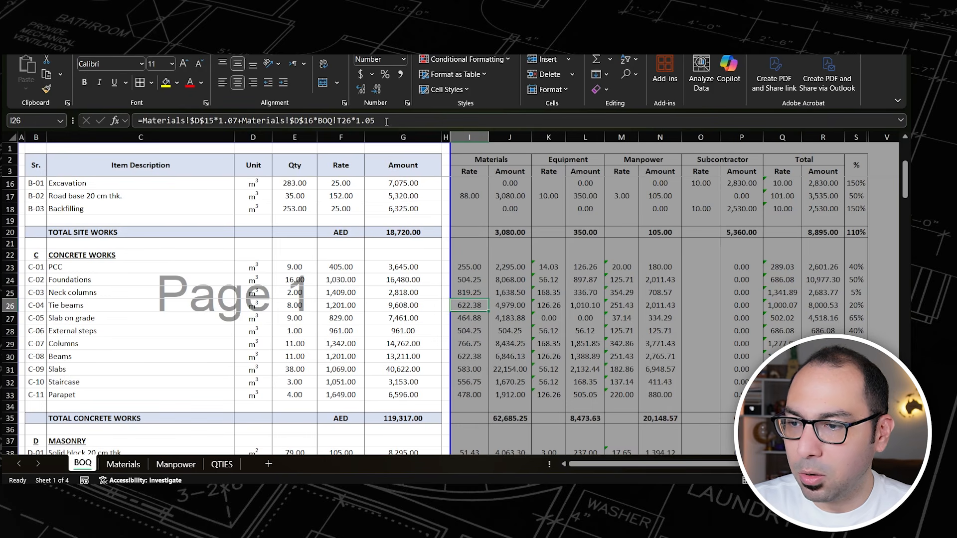
left_click_drag(386, 121, 138, 122)
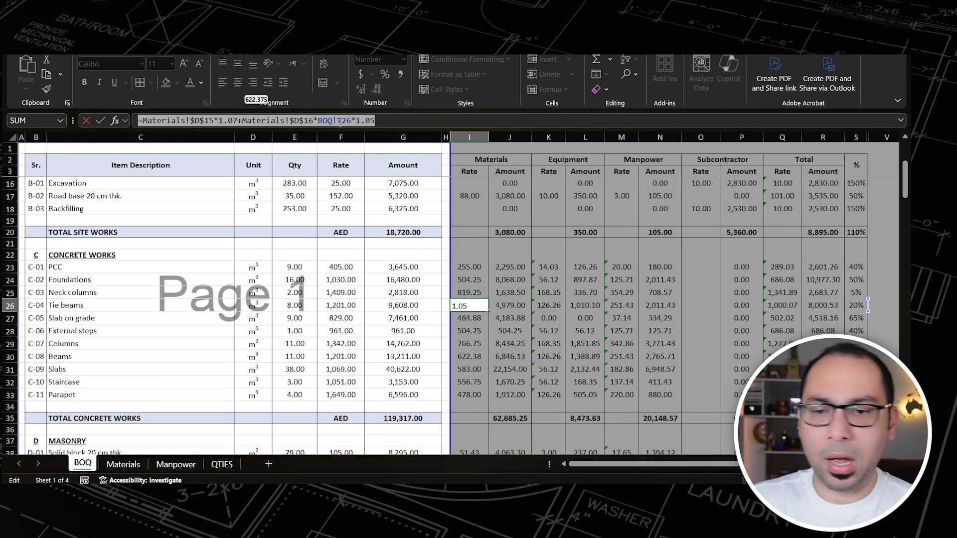
key("Escape")
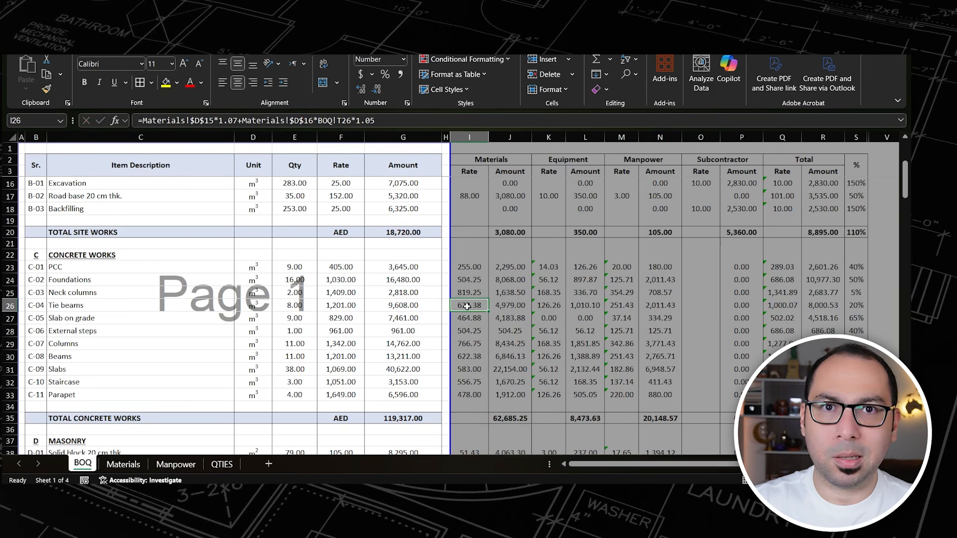
left_click(122, 306)
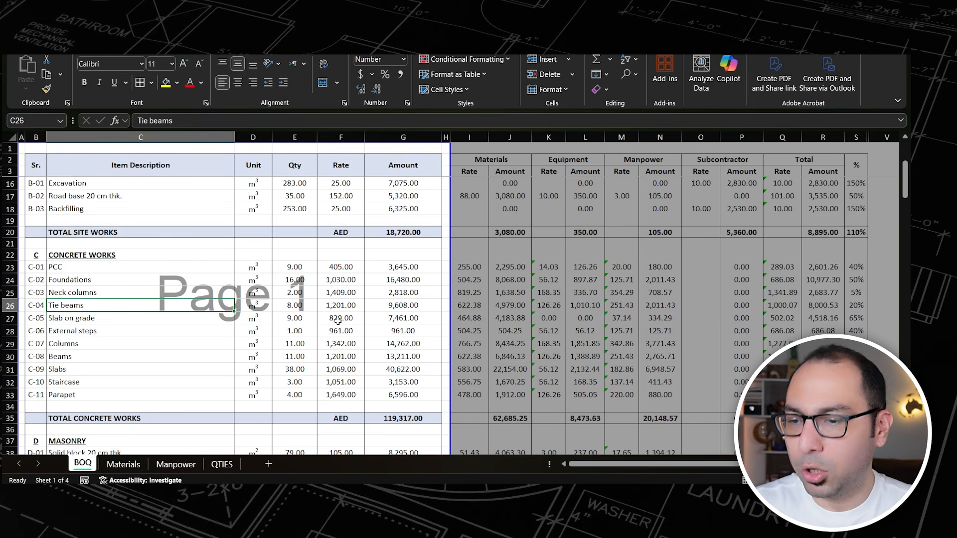
left_click(618, 305)
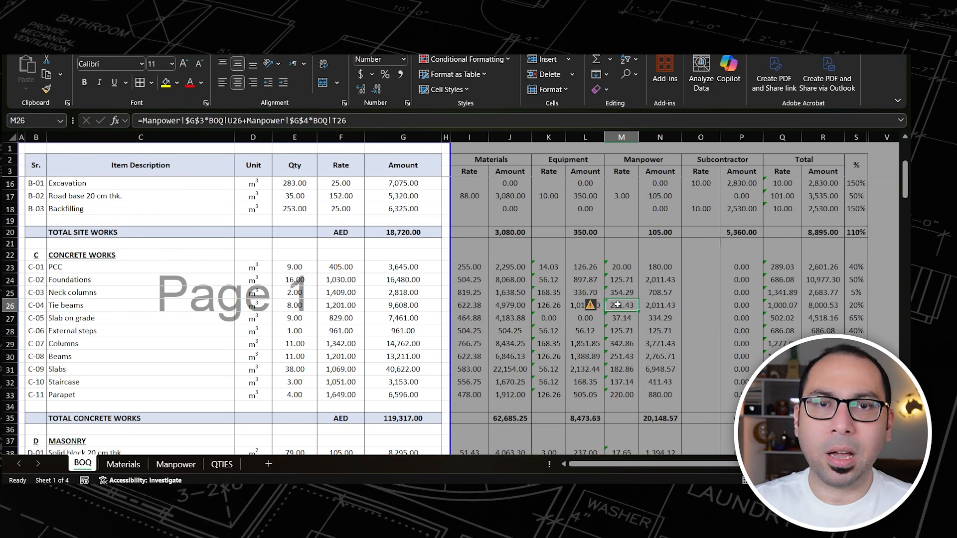
left_click_drag(351, 121, 134, 122)
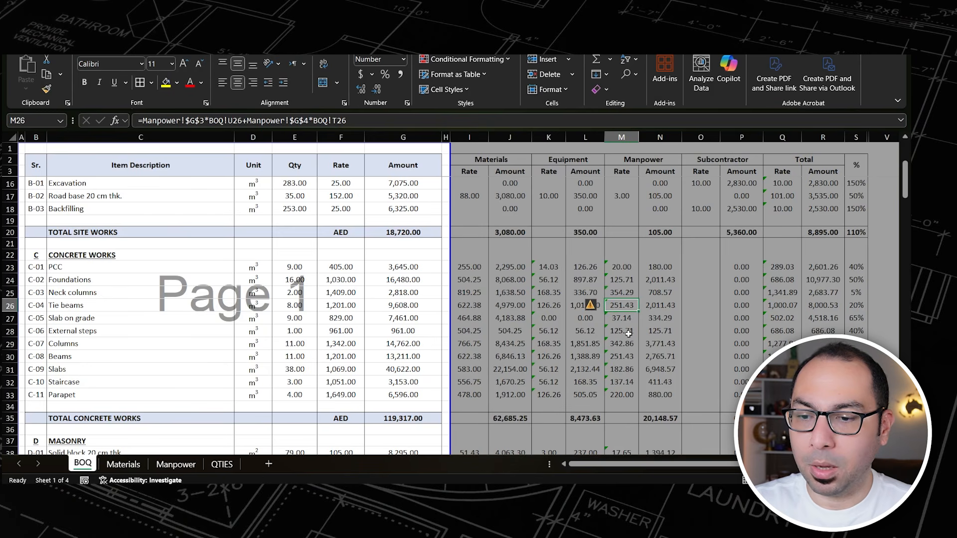
- Inspect the materials rate and manpower rate formulas for the solid block 20 cm thk. item in Masonry
scroll(628, 334, "down", 2)
scroll(628, 334, "down", 4)
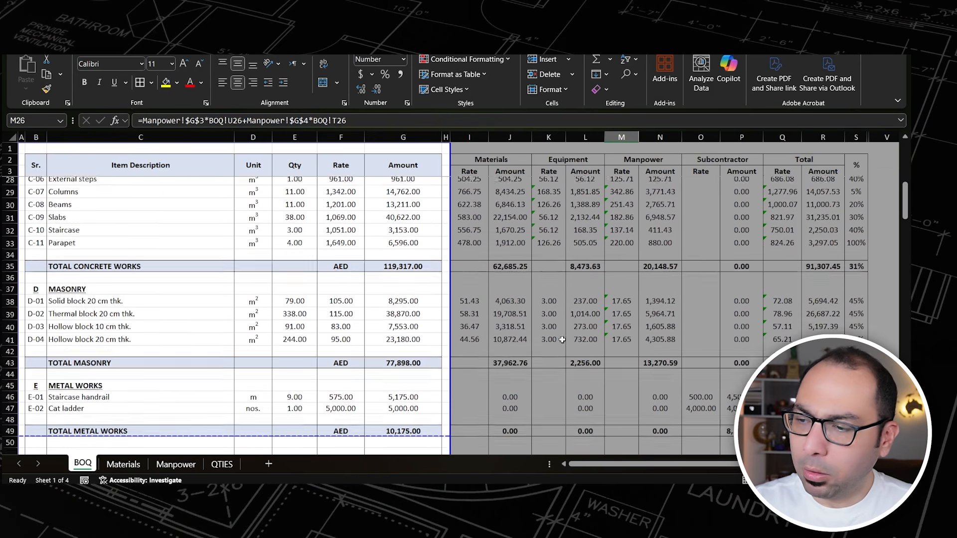
left_click(466, 285)
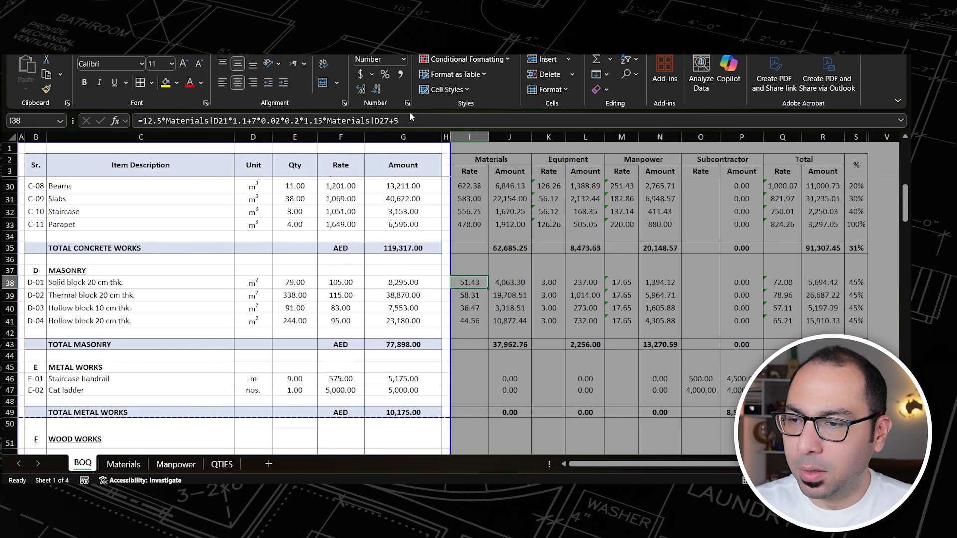
left_click_drag(410, 120, 137, 120)
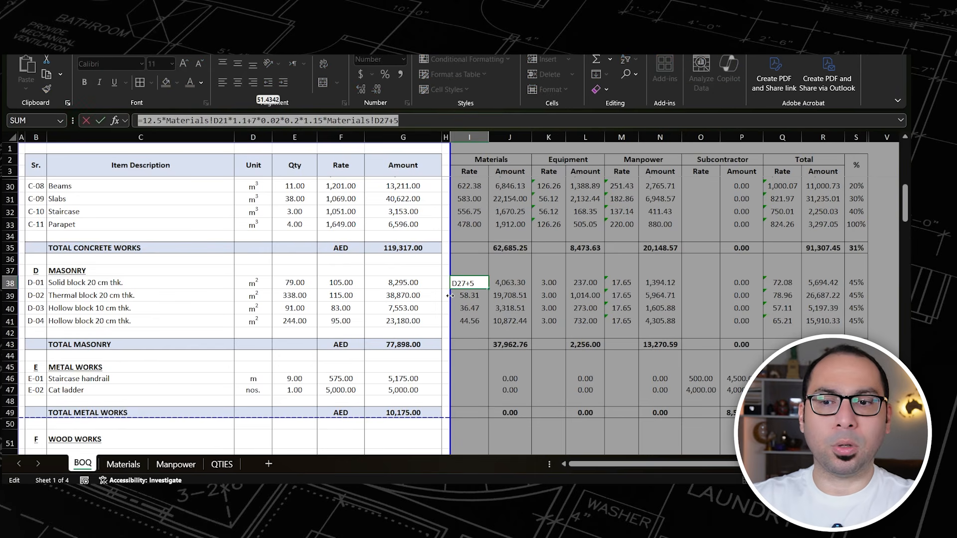
key("Escape")
left_click(621, 283)
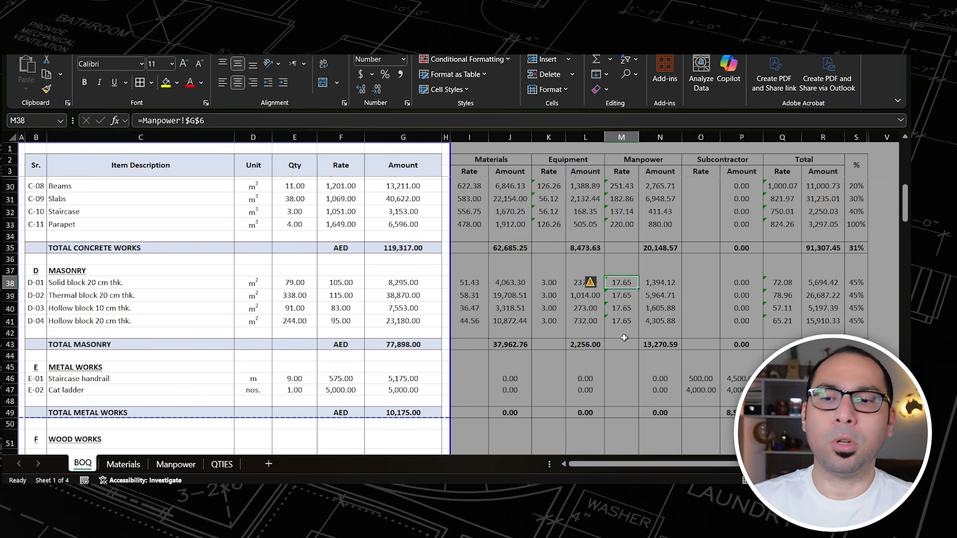
- Highlight the manpower and subcontractor rate cells of the Concrete Works and Masonry items to compare them
scroll(219, 262, "up", 4)
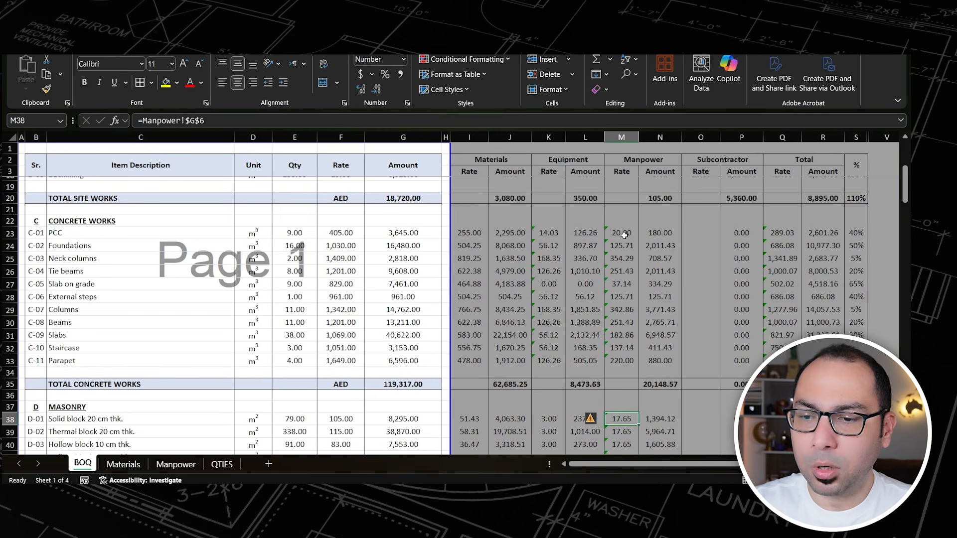
left_click_drag(623, 234, 617, 363)
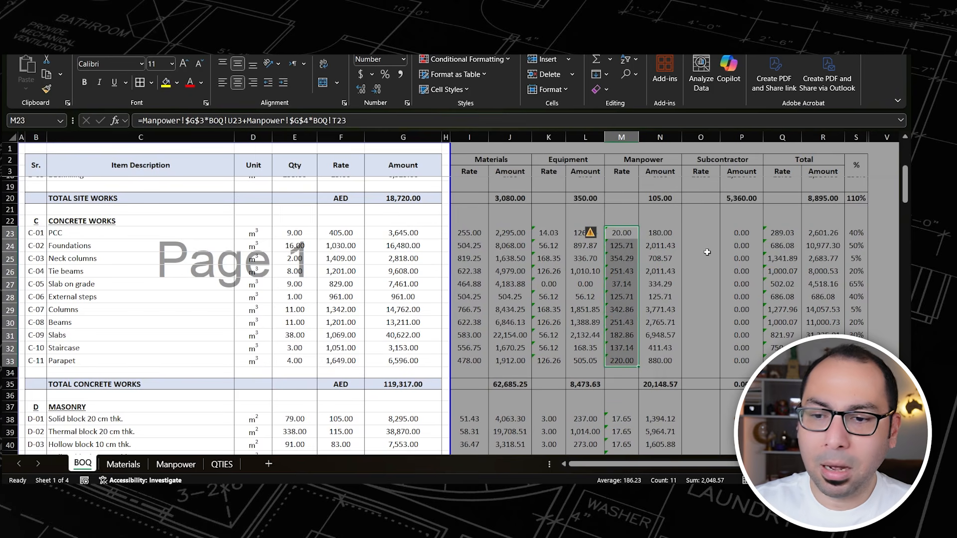
left_click_drag(700, 232, 703, 358)
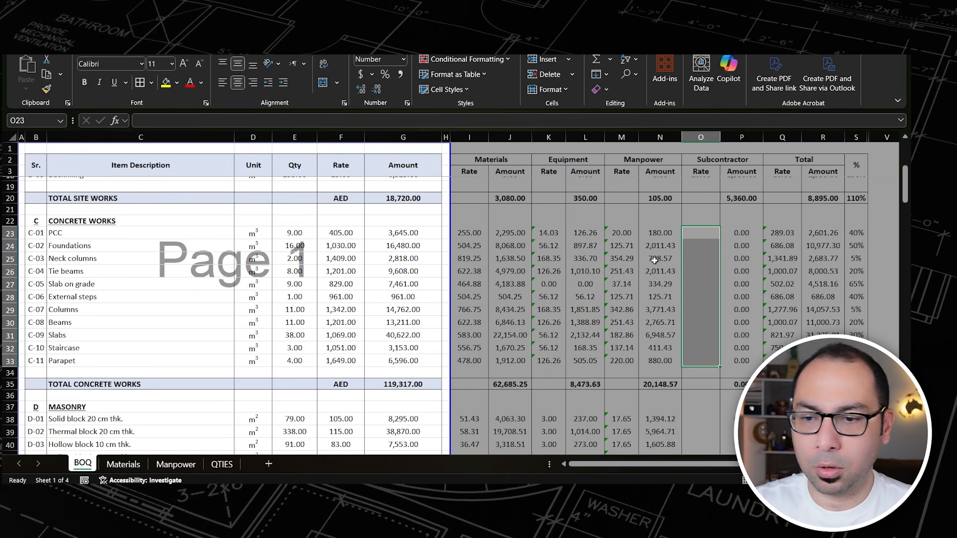
left_click_drag(624, 233, 617, 363)
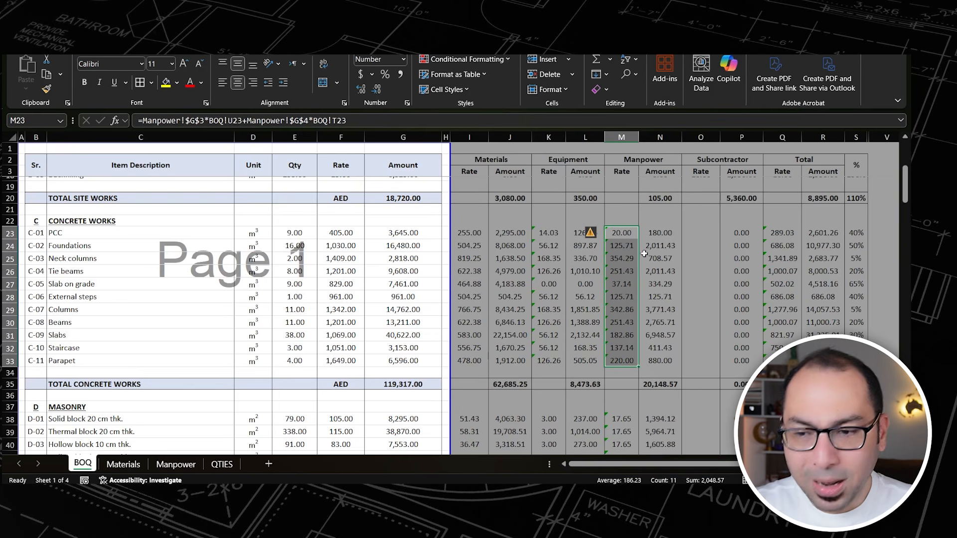
scroll(644, 254, "down", 4)
left_click_drag(621, 282, 617, 323)
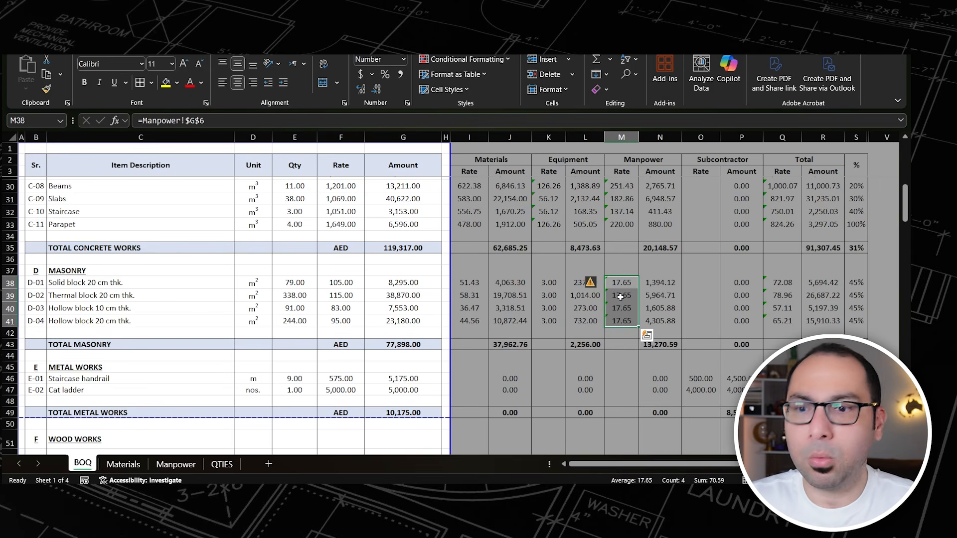
left_click_drag(700, 282, 693, 318)
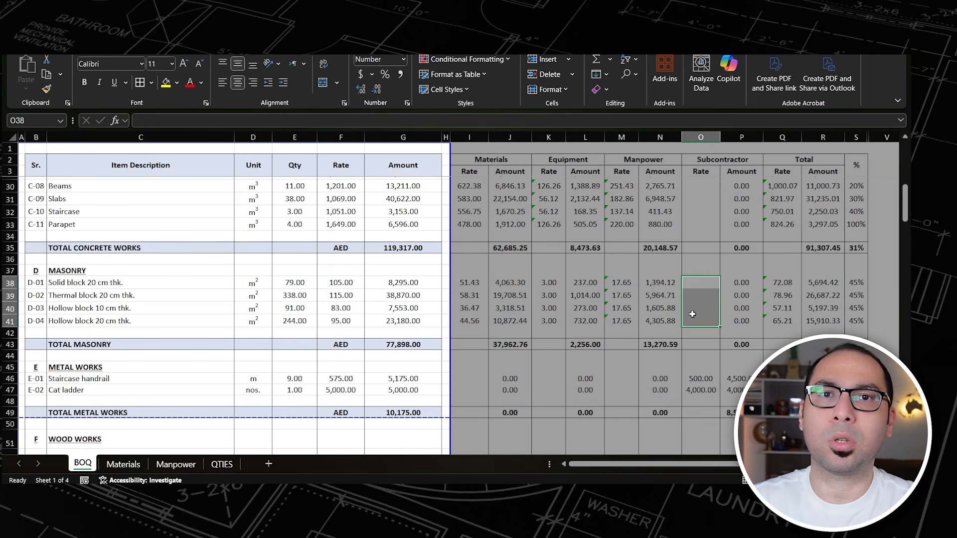
- Look over Metal Works through Doors & Windows, and highlight the door and window subcontractor rates and the Subcontractor columns O:P
scroll(692, 299, "up", 4)
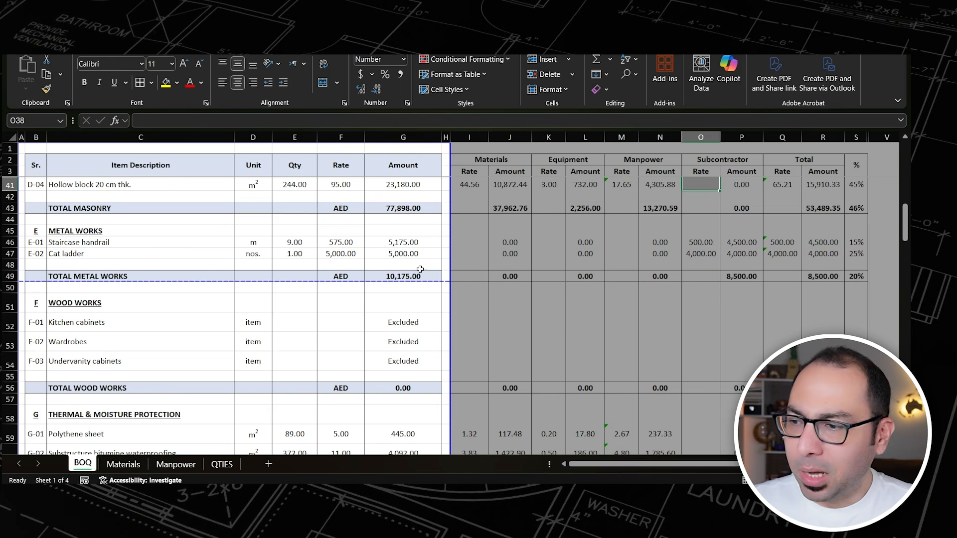
scroll(697, 264, "down", 2)
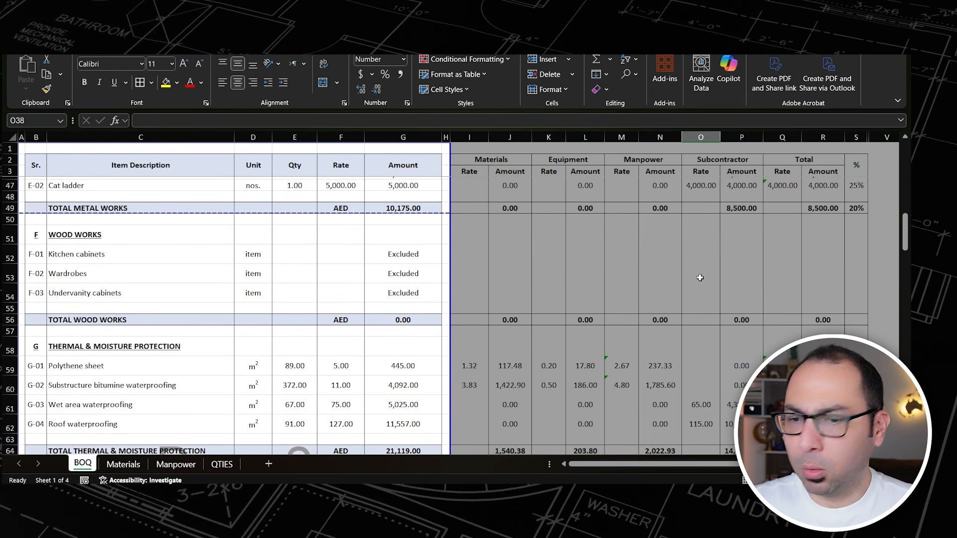
scroll(782, 300, "up", 2)
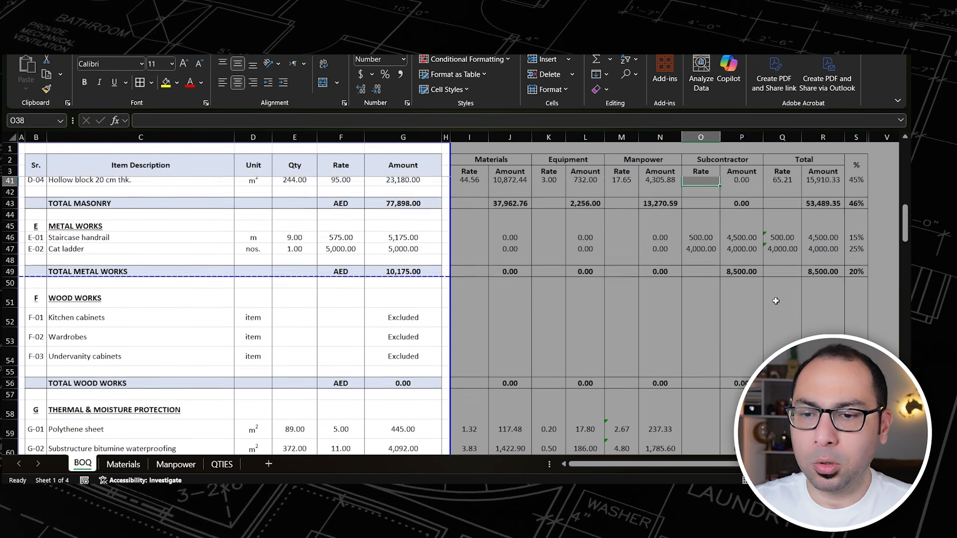
scroll(697, 324, "down", 6)
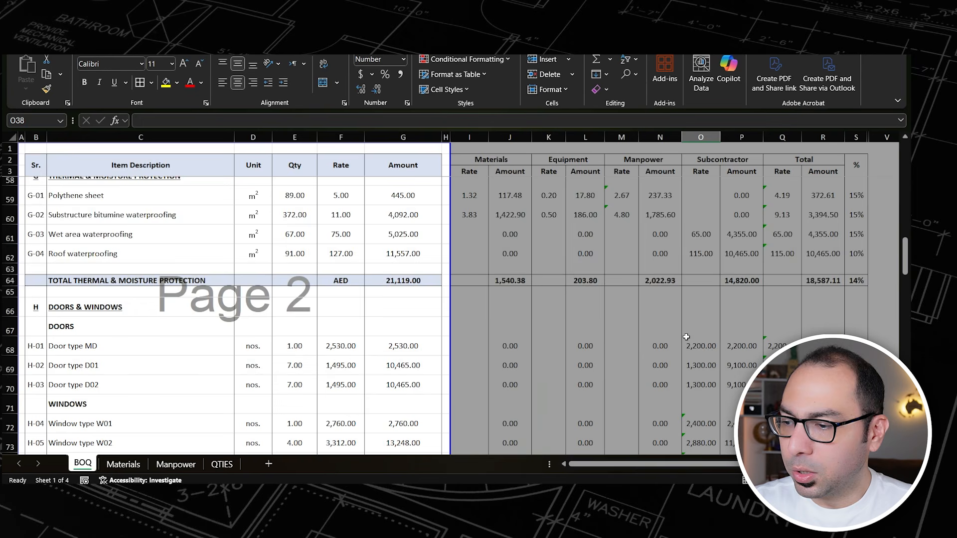
scroll(686, 337, "down", 1)
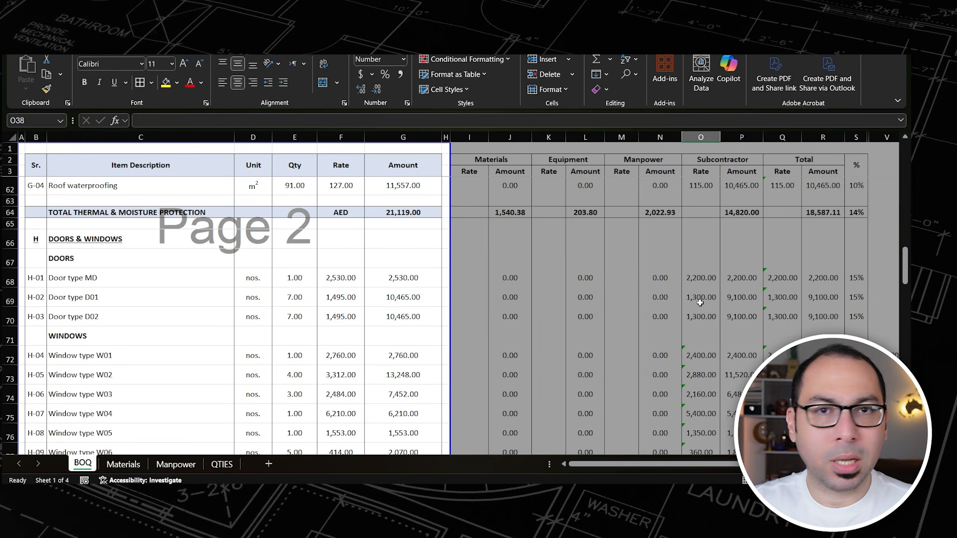
scroll(700, 302, "down", 1)
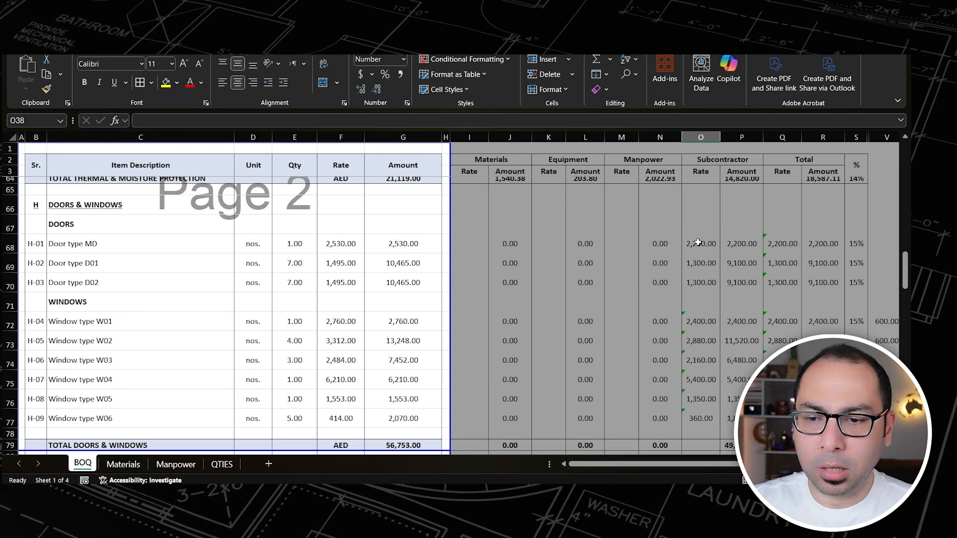
left_click_drag(703, 242, 703, 411)
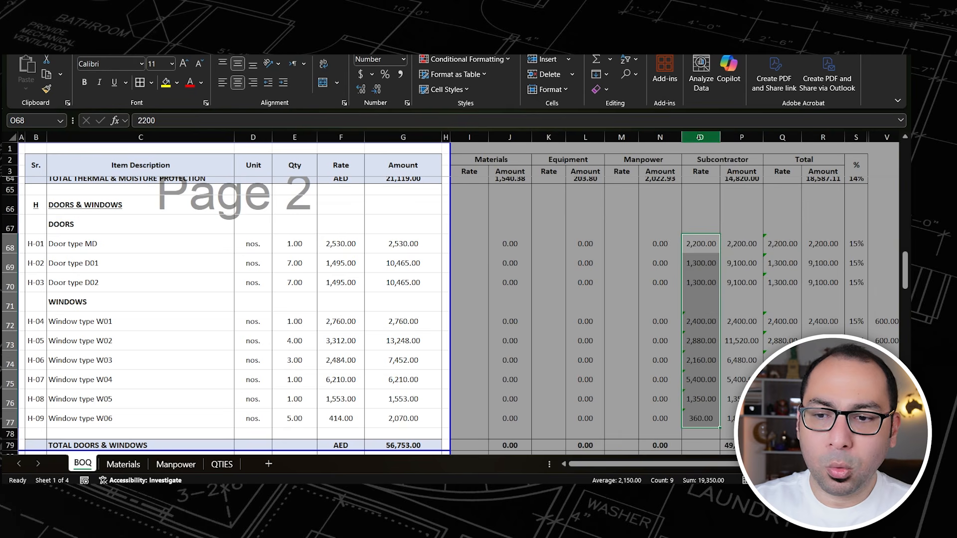
left_click_drag(699, 137, 724, 136)
- Examine the subcontractor, manpower, equipment, materials and overall cost totals in the Total Project Amount row
scroll(697, 315, "down", 8)
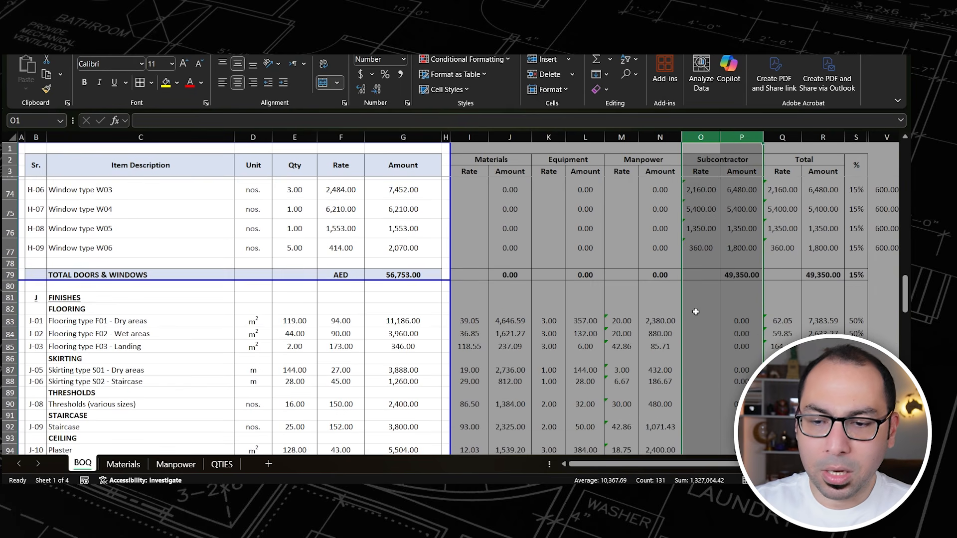
scroll(697, 315, "down", 20)
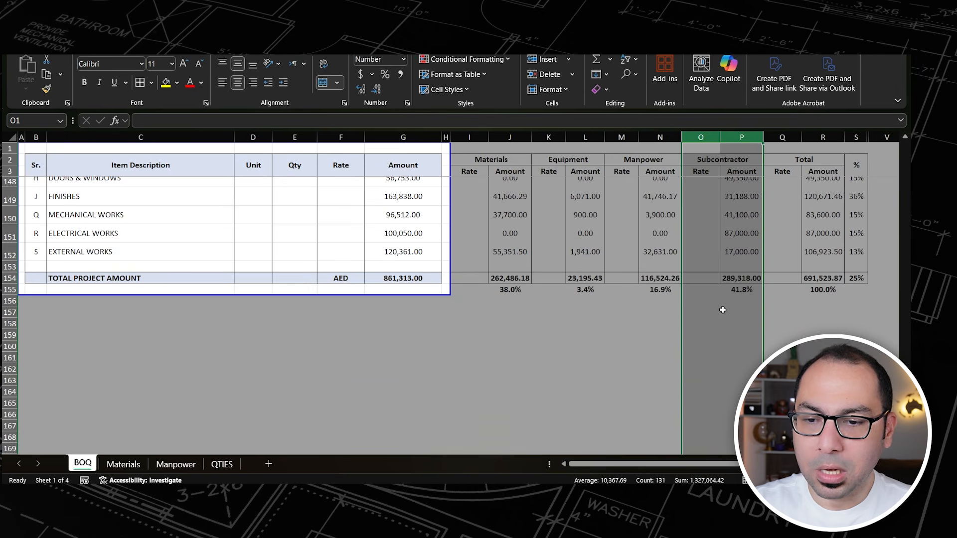
left_click(734, 280)
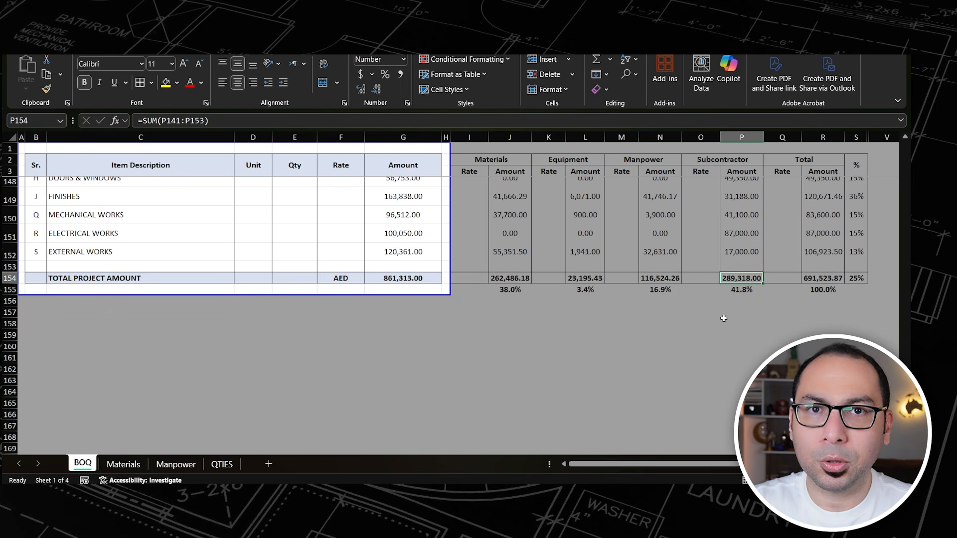
left_click(658, 280)
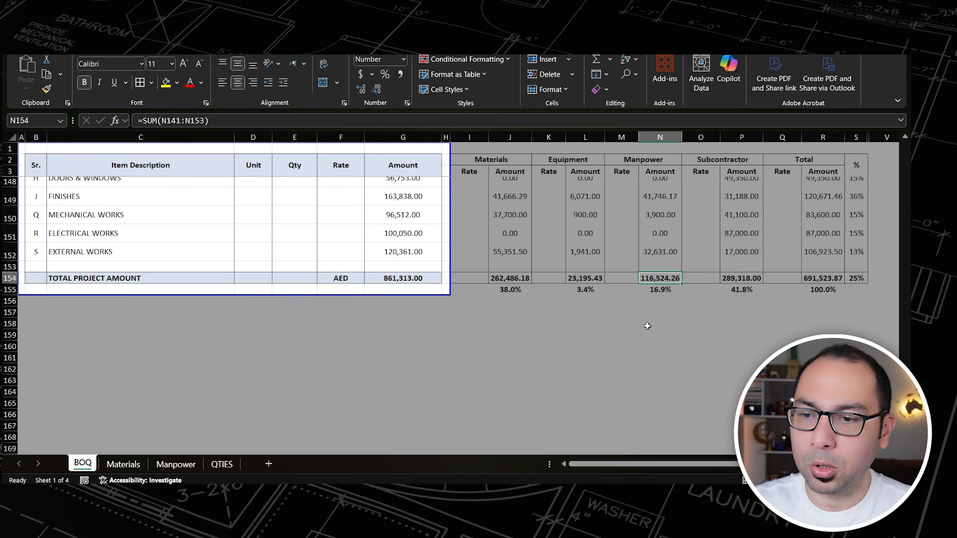
left_click(583, 278)
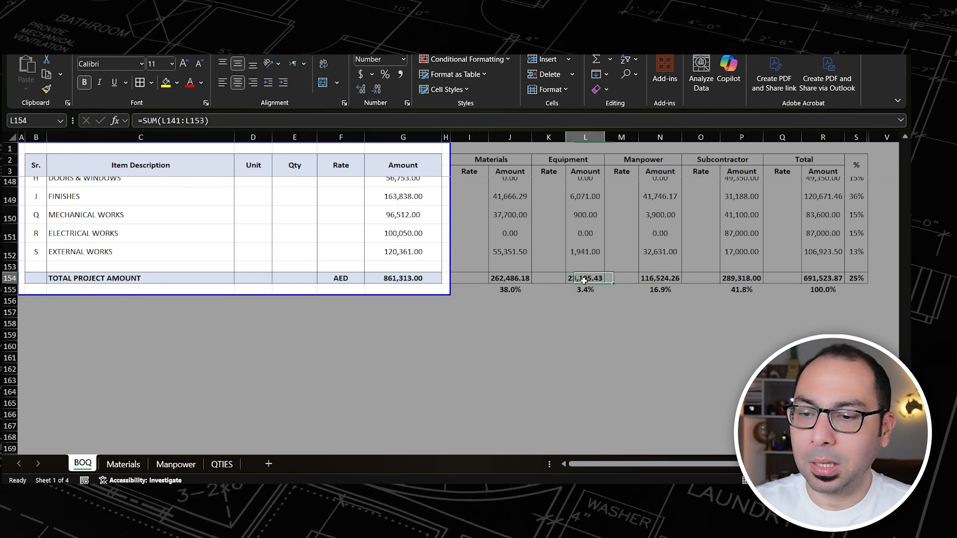
left_click(510, 278)
left_click(822, 278)
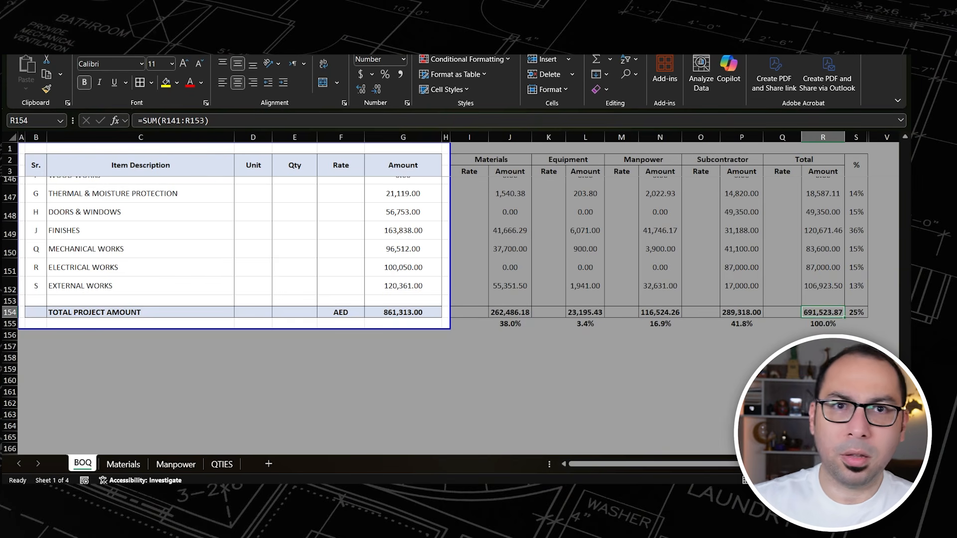
- Go over each cost group's project total again and examine the percentage shares in row 155
left_click(743, 312)
left_click(660, 312)
left_click(598, 313)
left_click(510, 312)
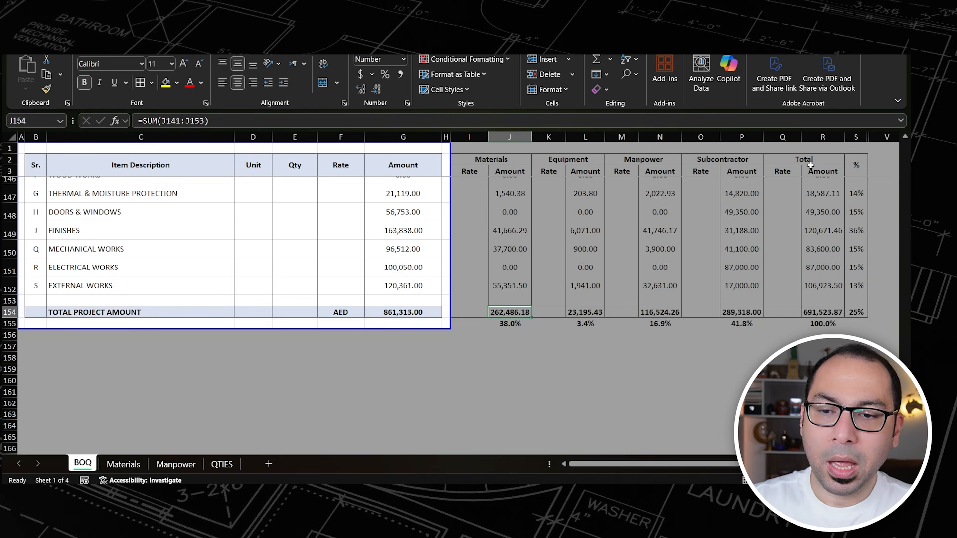
left_click(825, 324)
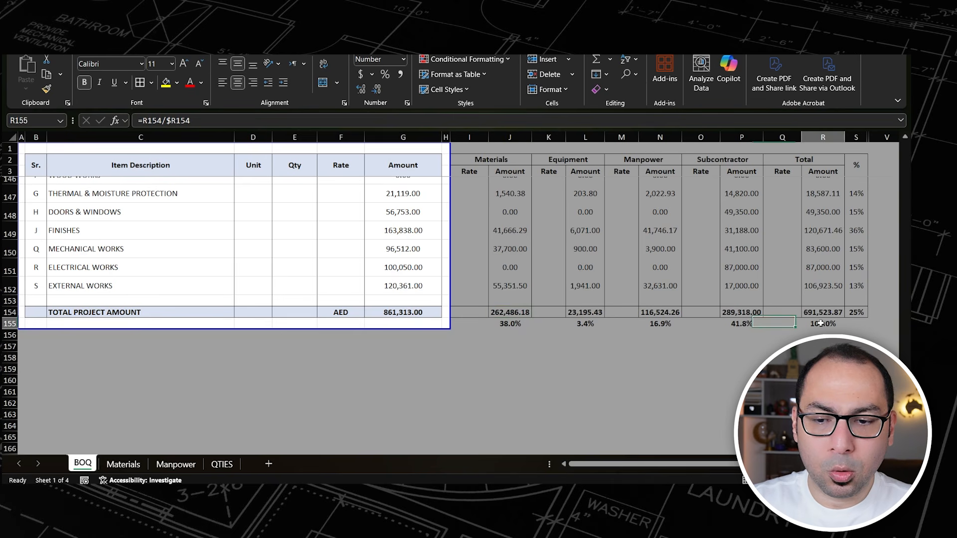
left_click(741, 326)
left_click(643, 334)
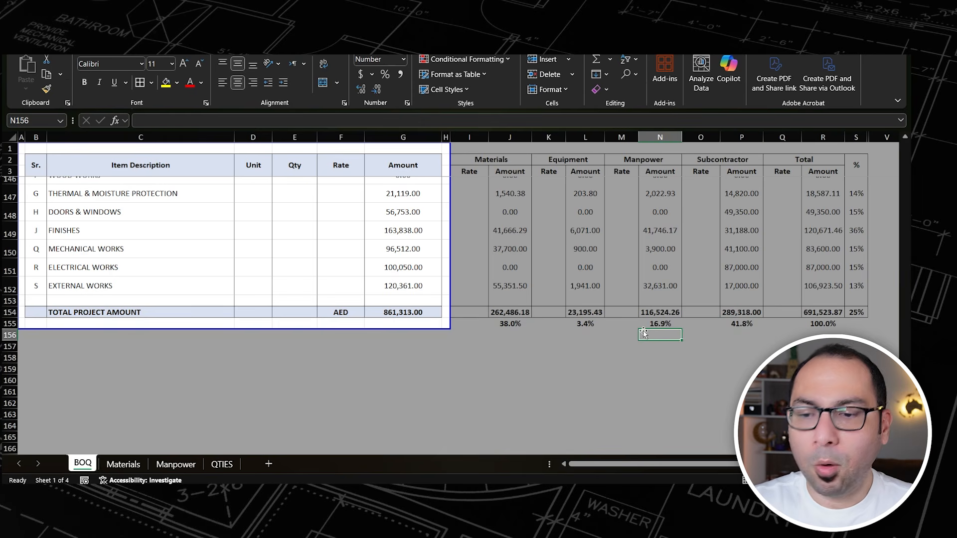
- Examine the equipment, materials, subcontractor and manpower cost-share formulas in row 155, and highlight the Subcontractor columns O:P
left_click(591, 323)
left_click(512, 323)
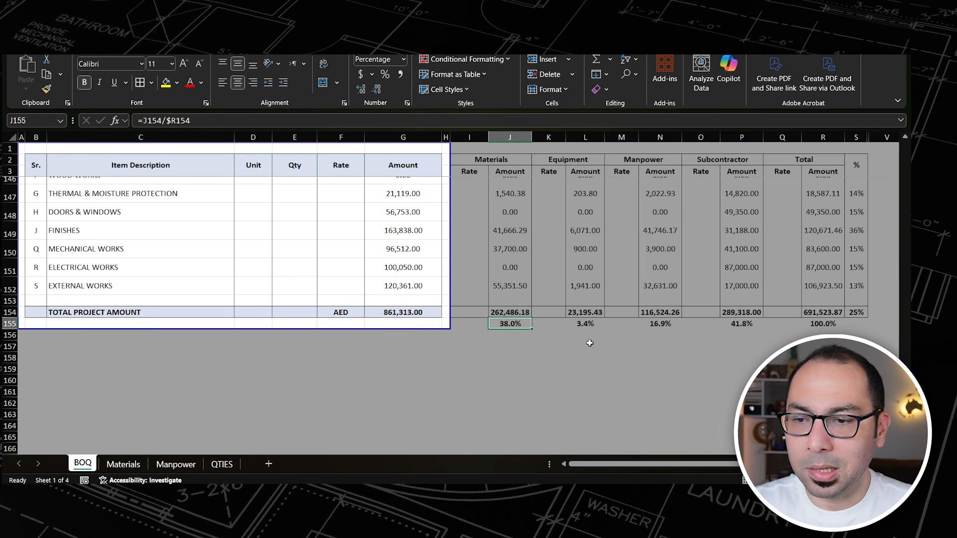
left_click(583, 325)
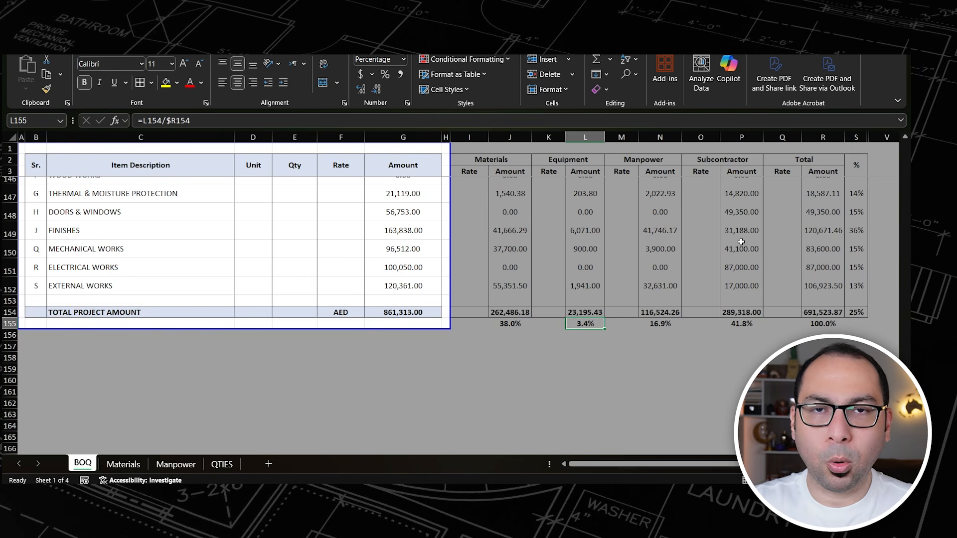
left_click_drag(700, 137, 741, 137)
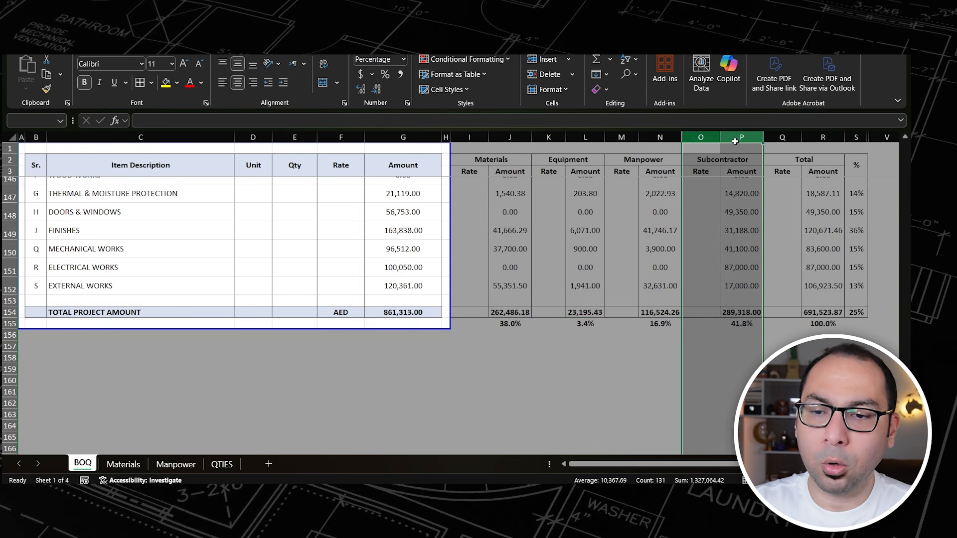
left_click(743, 324)
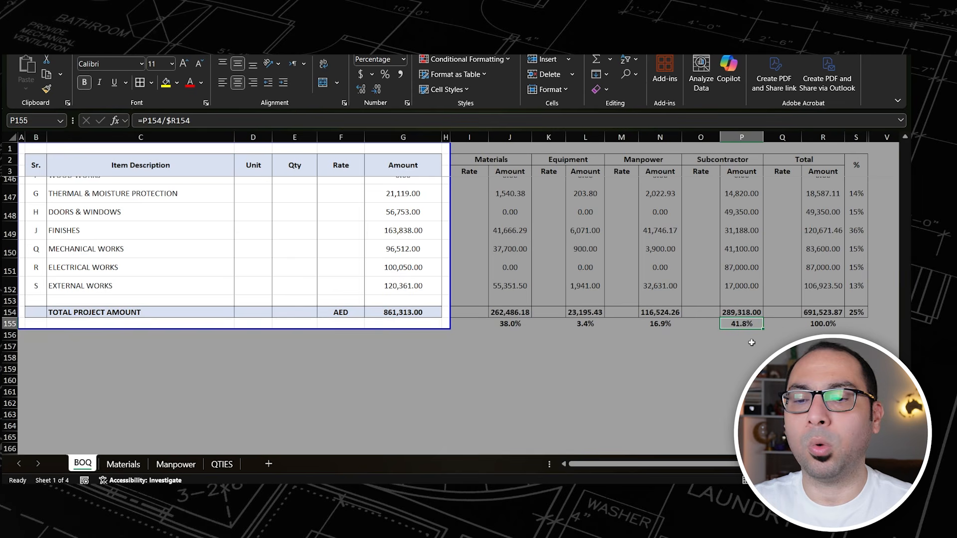
left_click(662, 327)
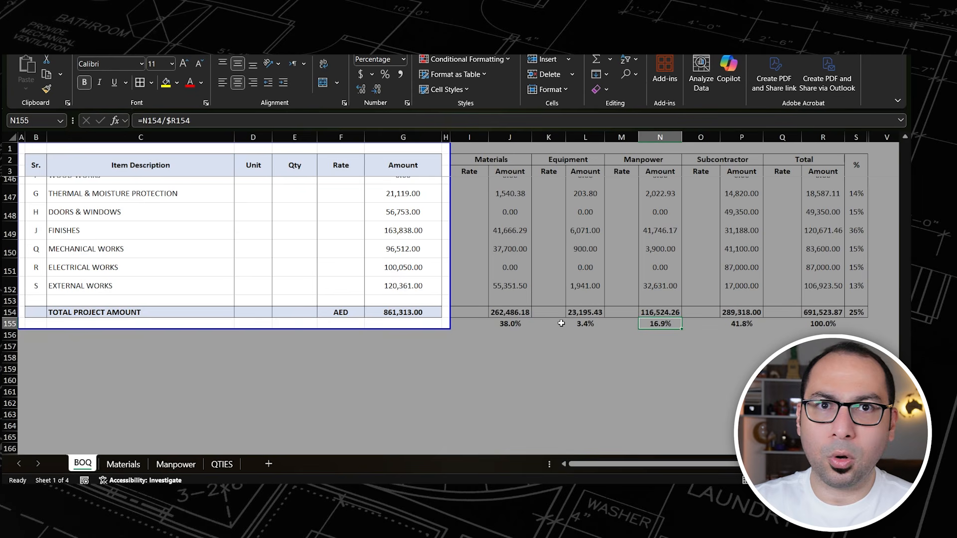
- Highlight the cost shares in J155:P155 together, and revisit the equipment and subcontractor shares individually
left_click_drag(508, 324, 737, 325)
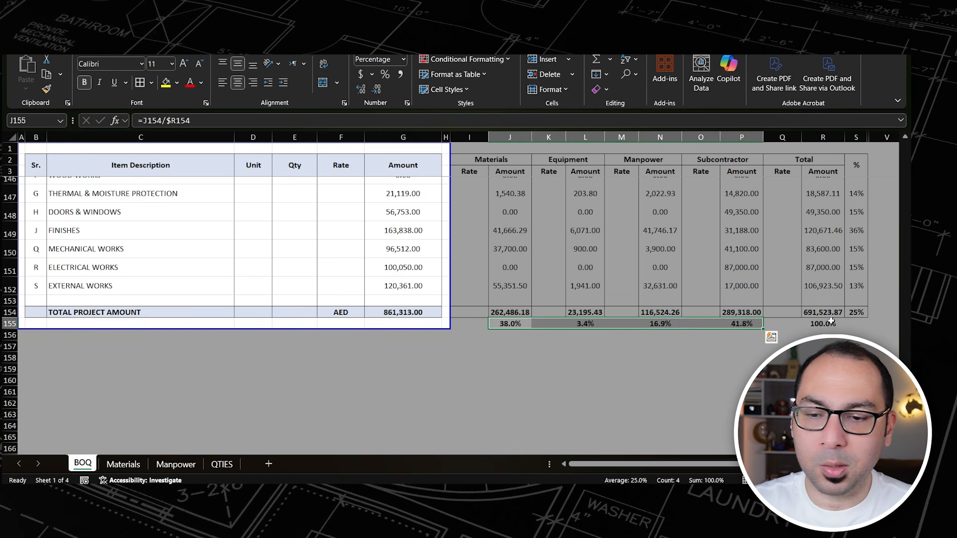
left_click(559, 348)
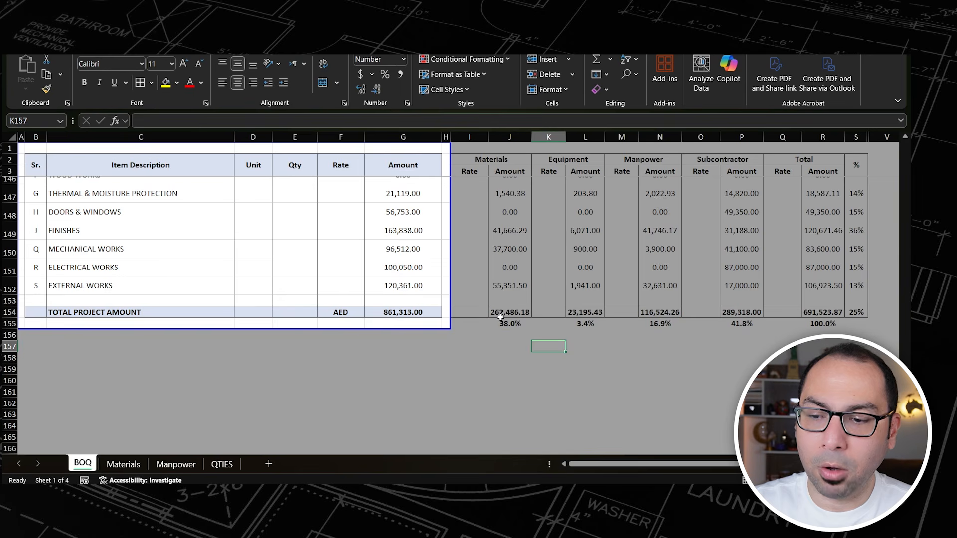
left_click(588, 323)
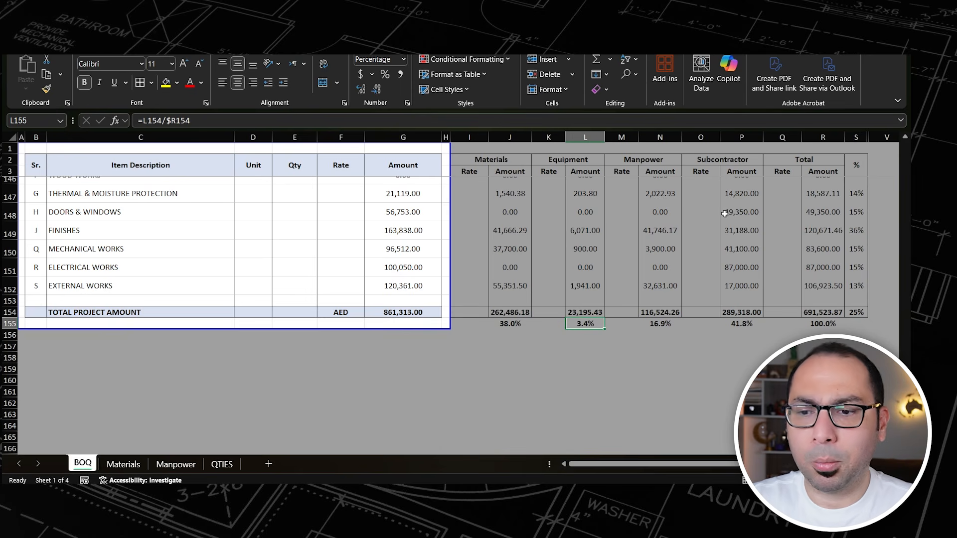
left_click(741, 325)
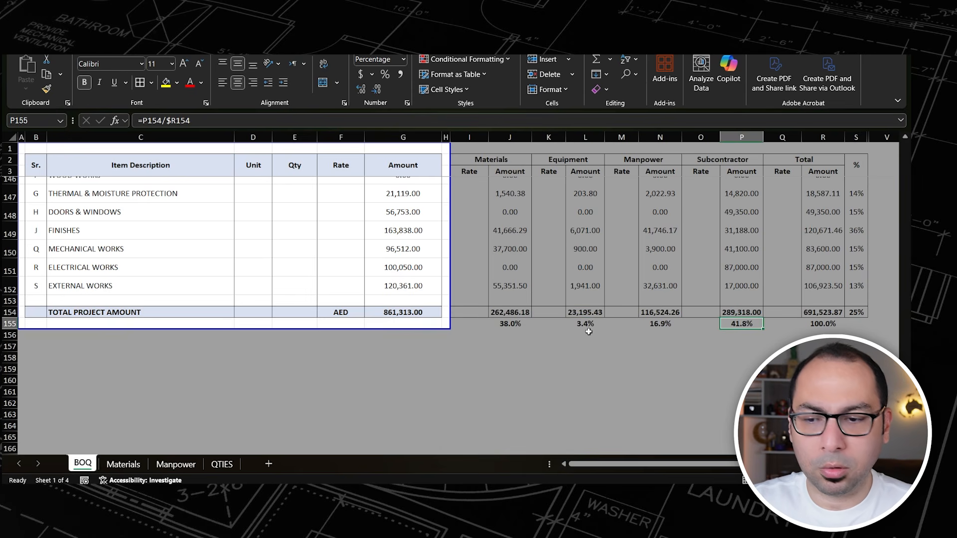
left_click(577, 326)
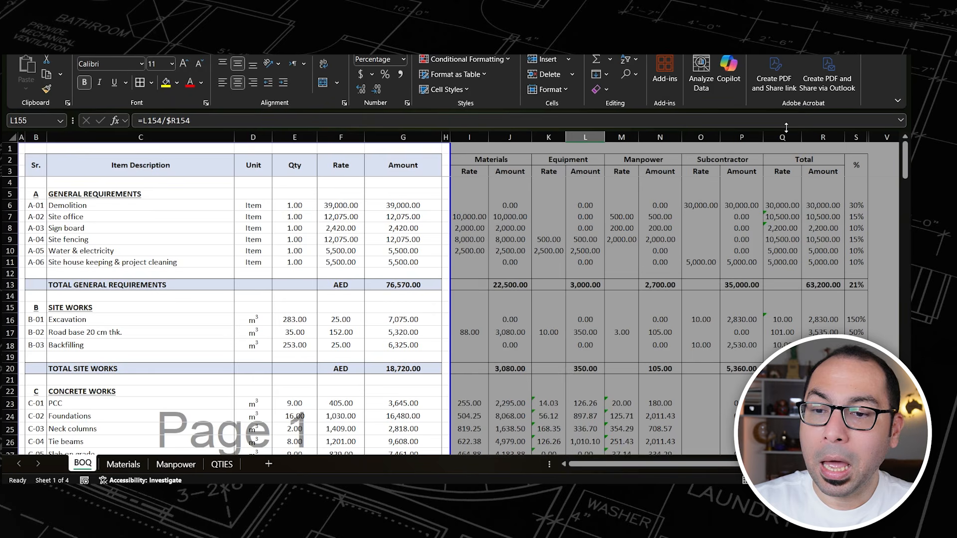
- Examine the formula behind Demolition's total rate in Q6, and review the Total Rate column Q down through Concrete Works and Masonry
left_click(782, 137)
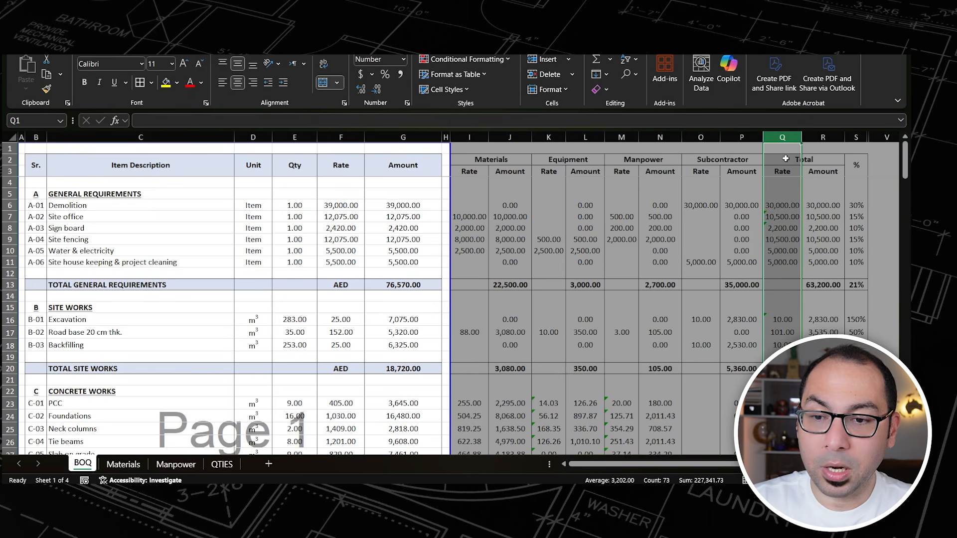
double_click(782, 205)
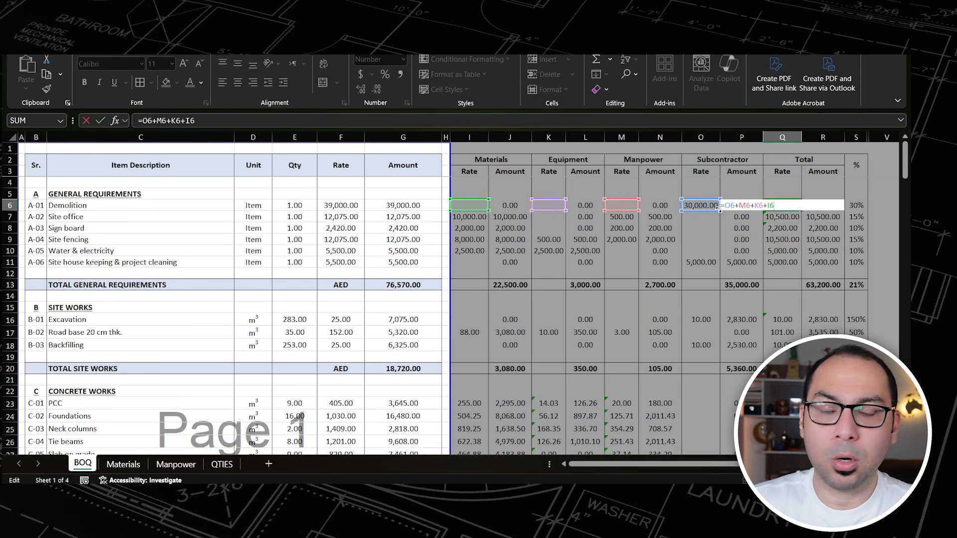
key("Escape")
scroll(784, 253, "down", 2)
scroll(785, 253, "down", 2)
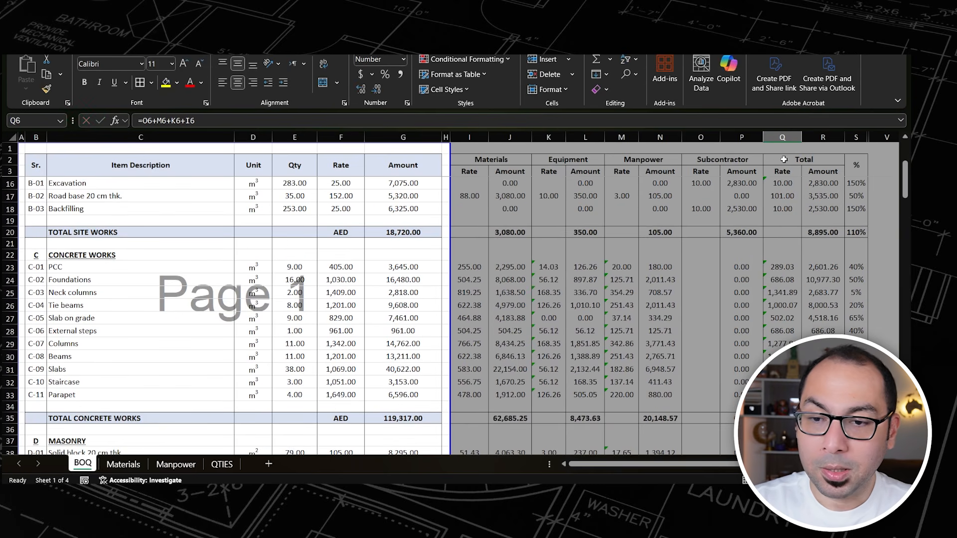
left_click(783, 137)
scroll(786, 269, "down", 3)
scroll(787, 269, "down", 1)
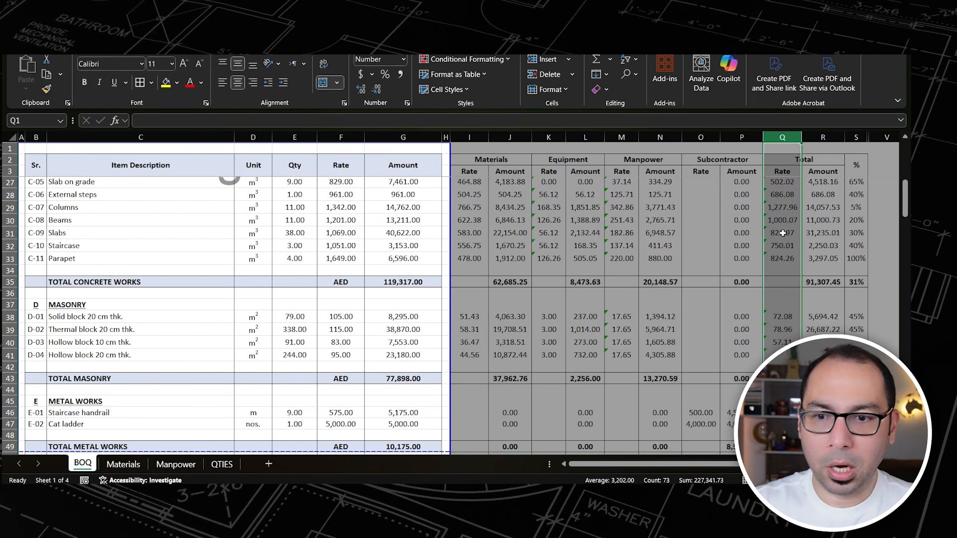
- Examine percentage column S and the Demolition rate formula in F6, tracing it to the item's total rate and percentage
left_click(856, 137)
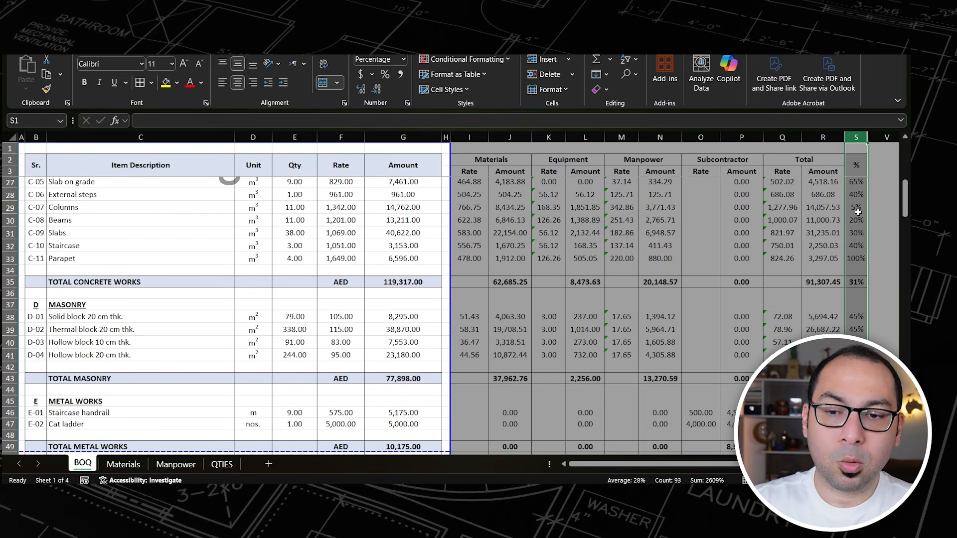
scroll(858, 212, "up", 8)
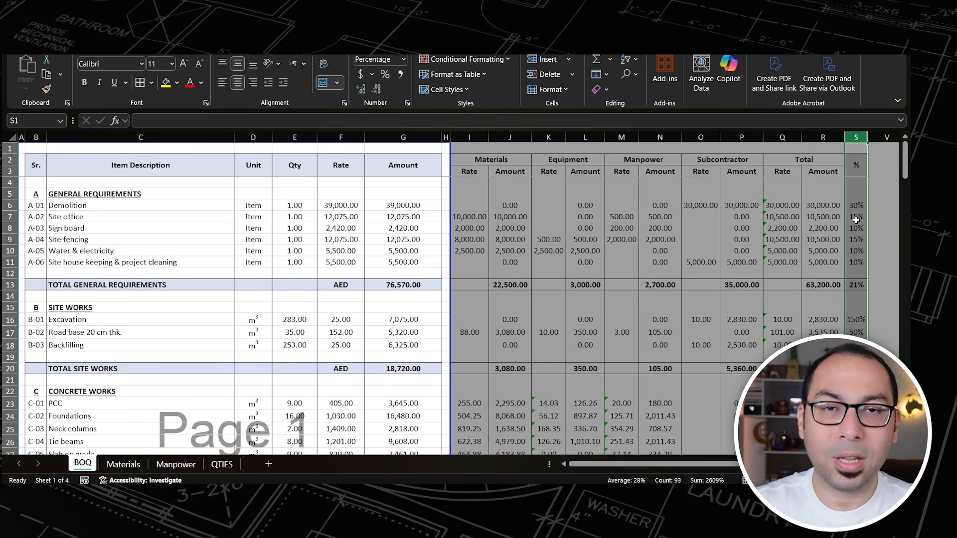
left_click(775, 207)
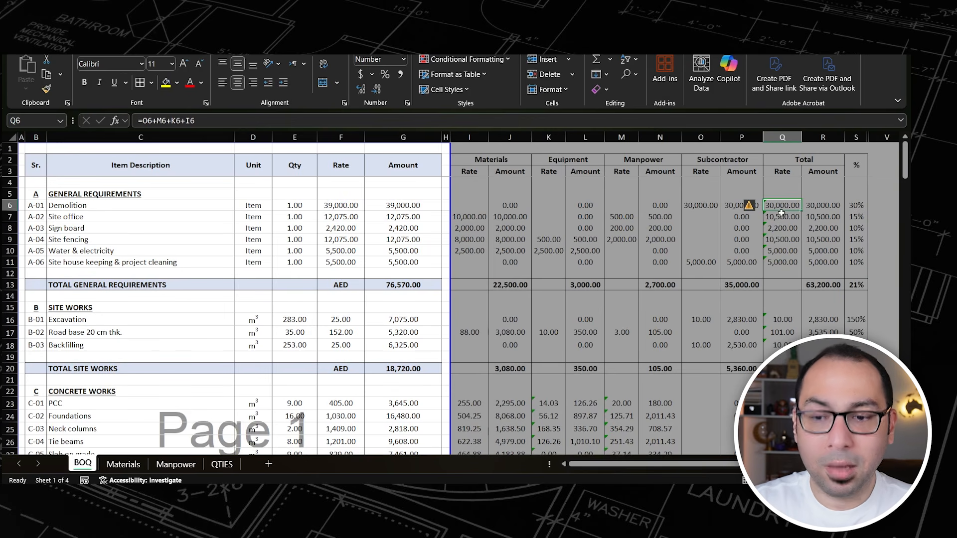
left_click(338, 205)
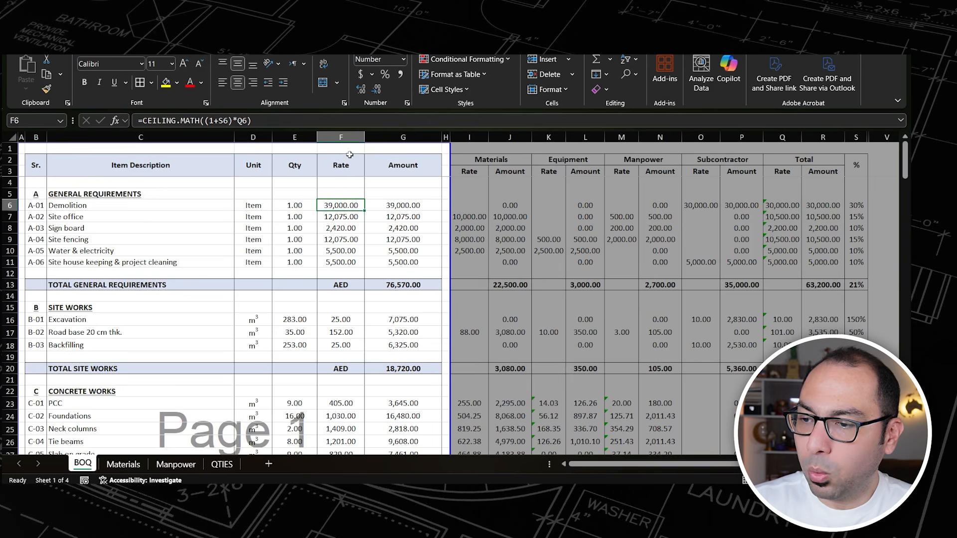
left_click(341, 137)
left_click(343, 206)
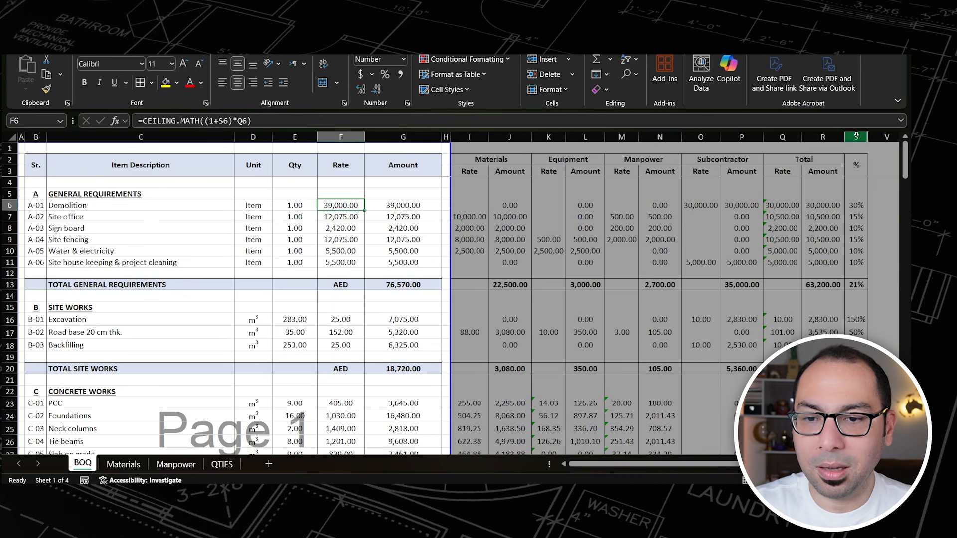
left_click(853, 206)
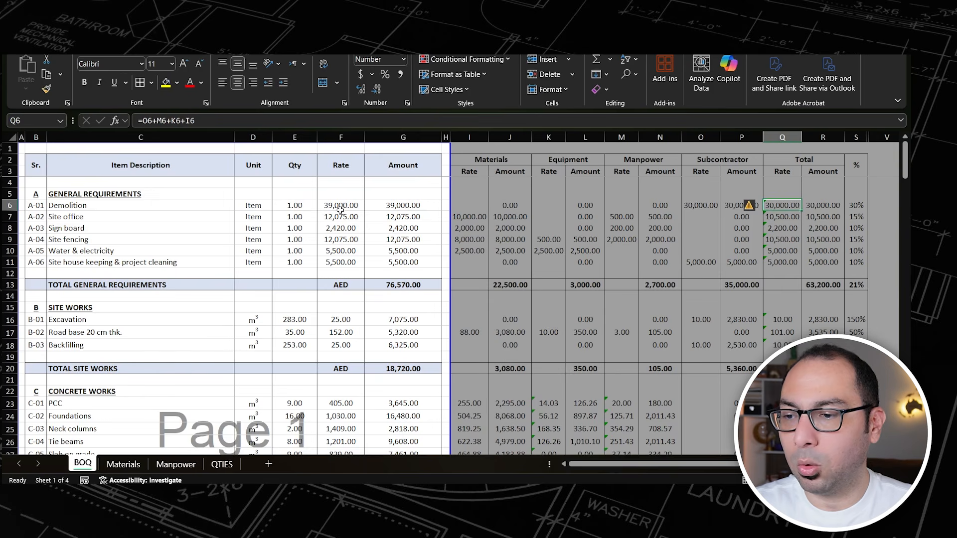
left_click(341, 207)
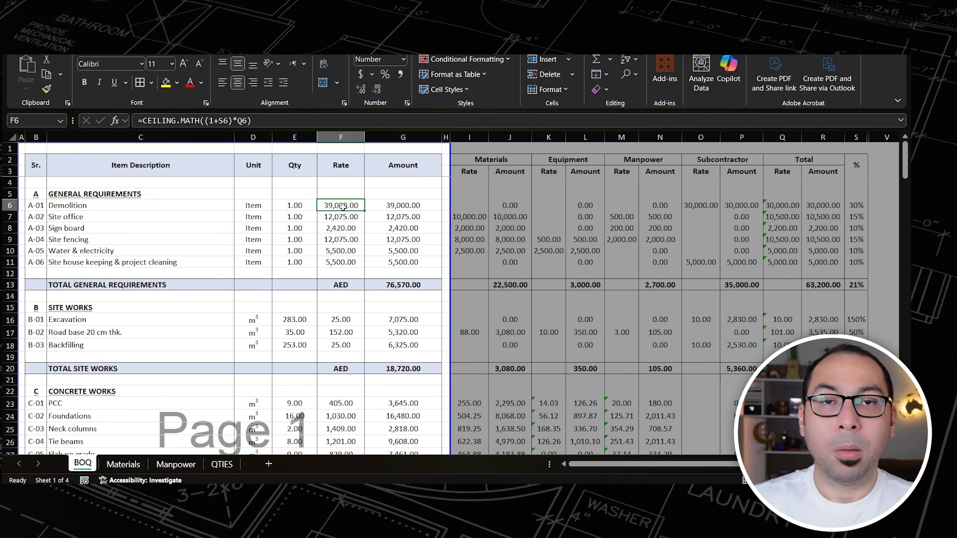
- Highlight column S and the General Requirements total rates Q6:Q11, and compare the section's total cost in R13 with its amount in G13
left_click(856, 137)
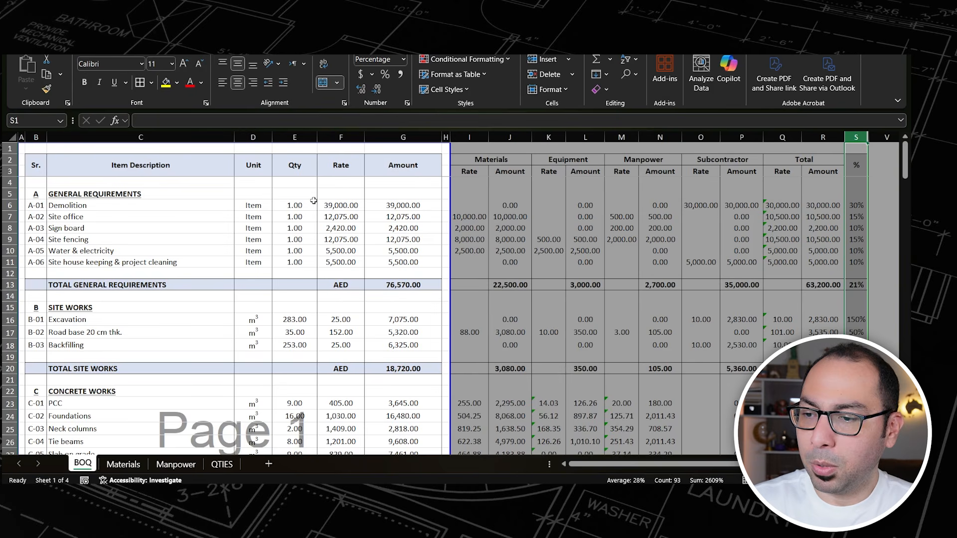
left_click_drag(780, 206, 781, 263)
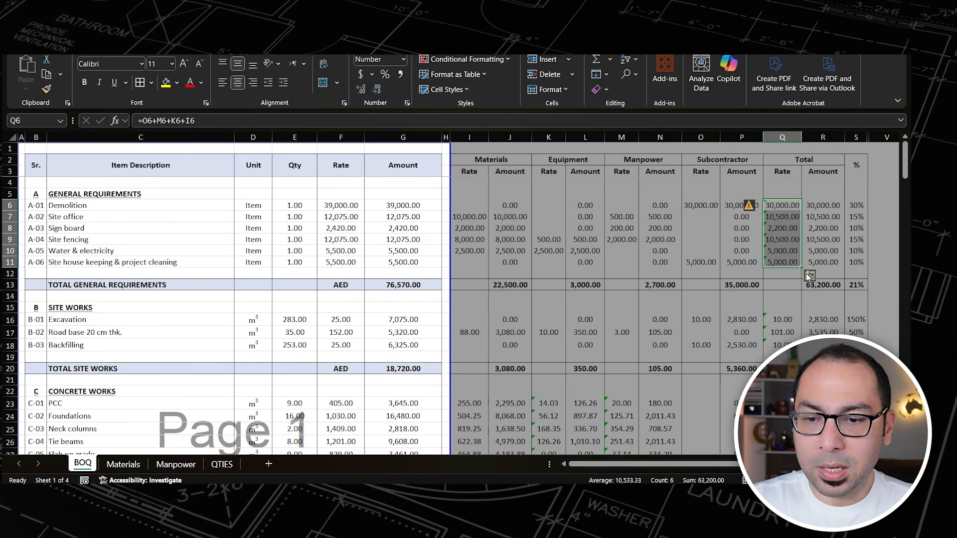
left_click(808, 282)
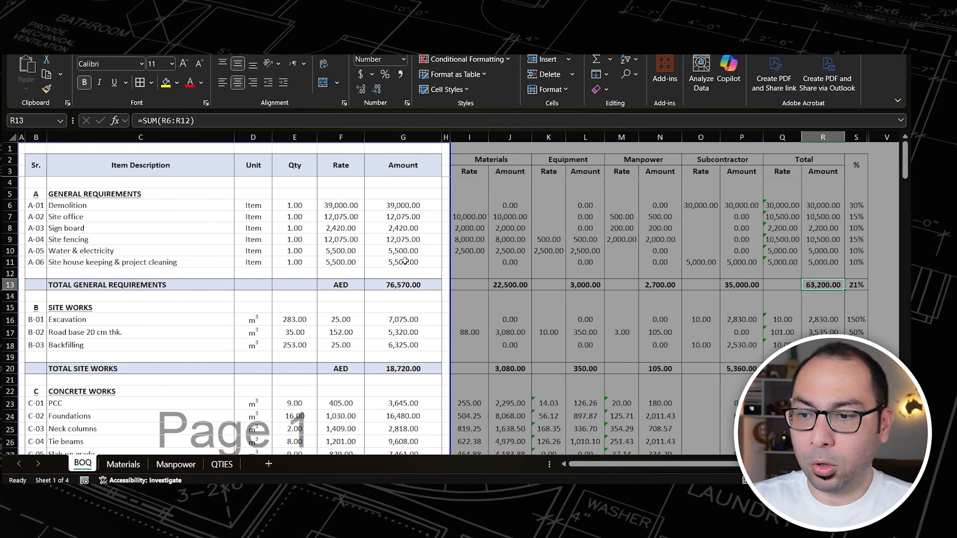
left_click(414, 285)
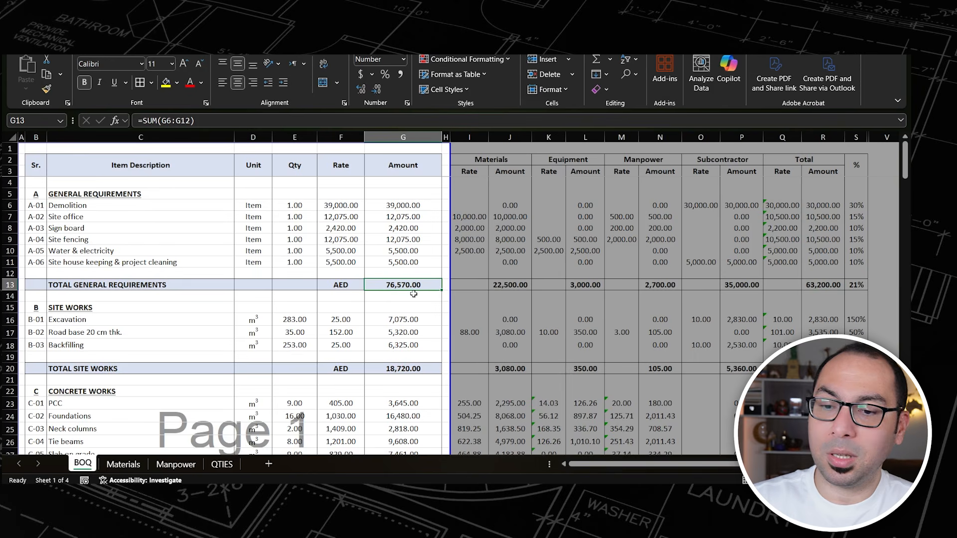
- Examine the General Requirements overall percentage formula in S13, and highlight the item percentages in S6:S11
double_click(855, 286)
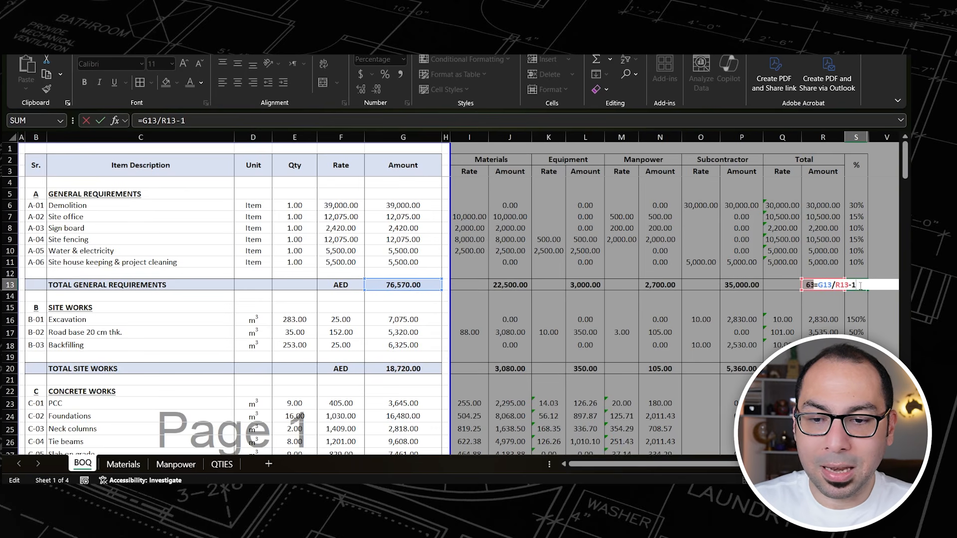
key("Escape")
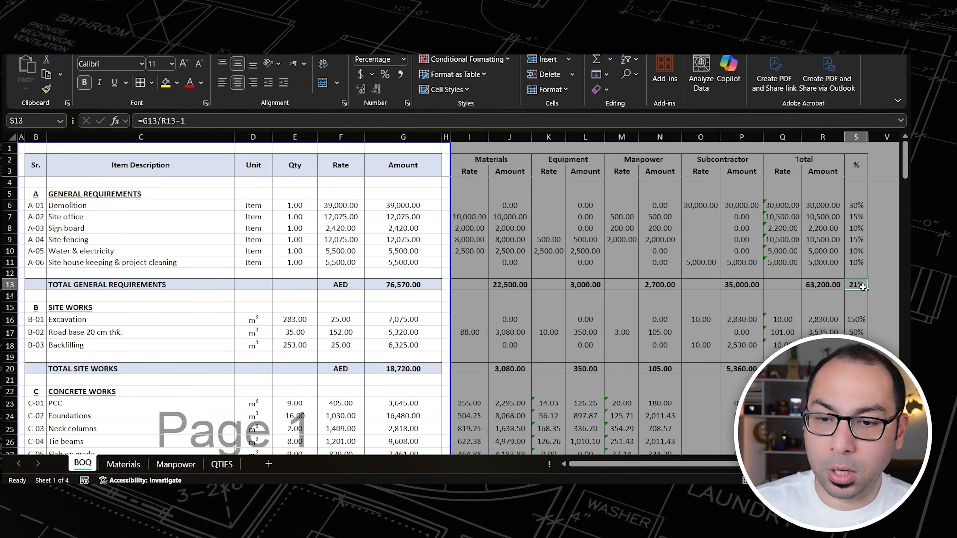
left_click_drag(857, 205, 854, 261)
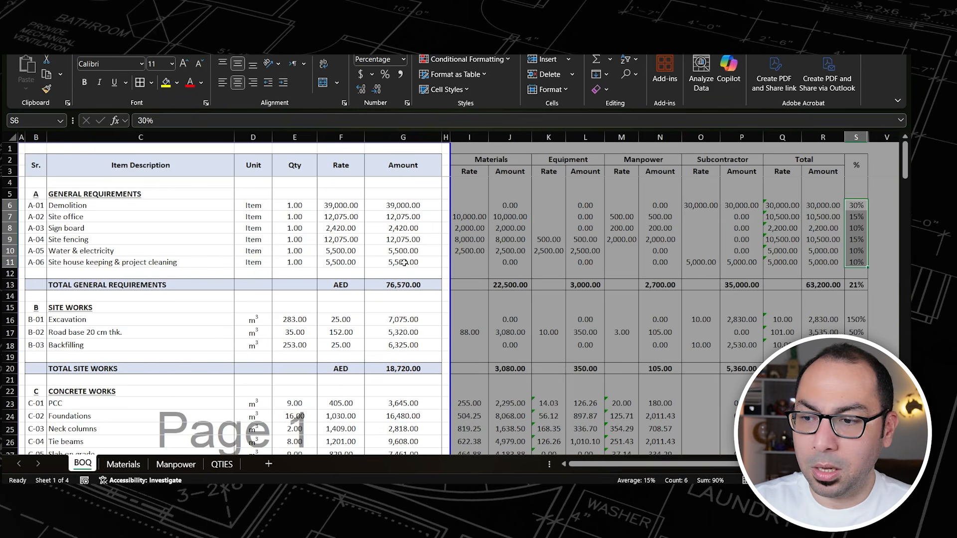
- Highlight the Concrete Works item percentages in S23:S33, and examine the section's overall percentage formula in S35
scroll(856, 262, "down", 4)
left_click_drag(856, 268, 855, 394)
scroll(855, 314, "down", 1)
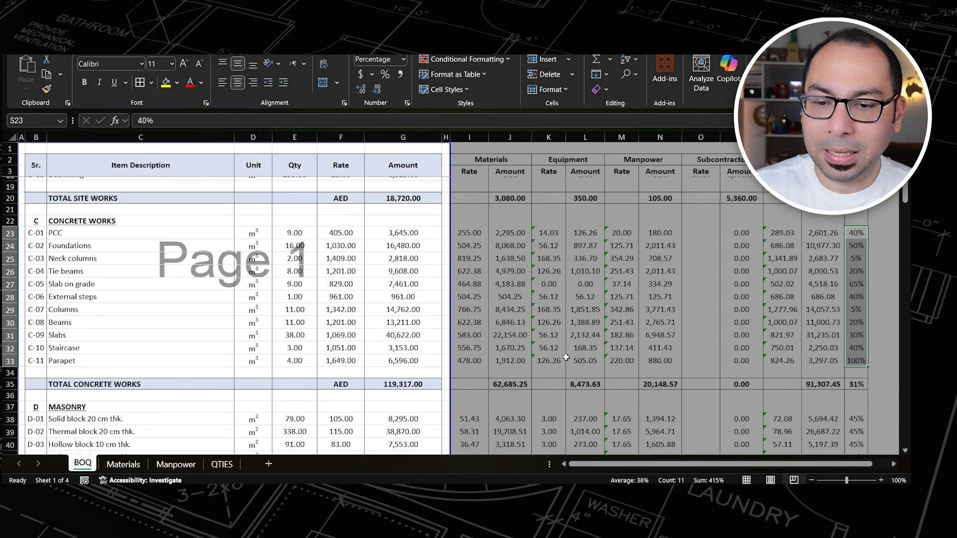
left_click(859, 384)
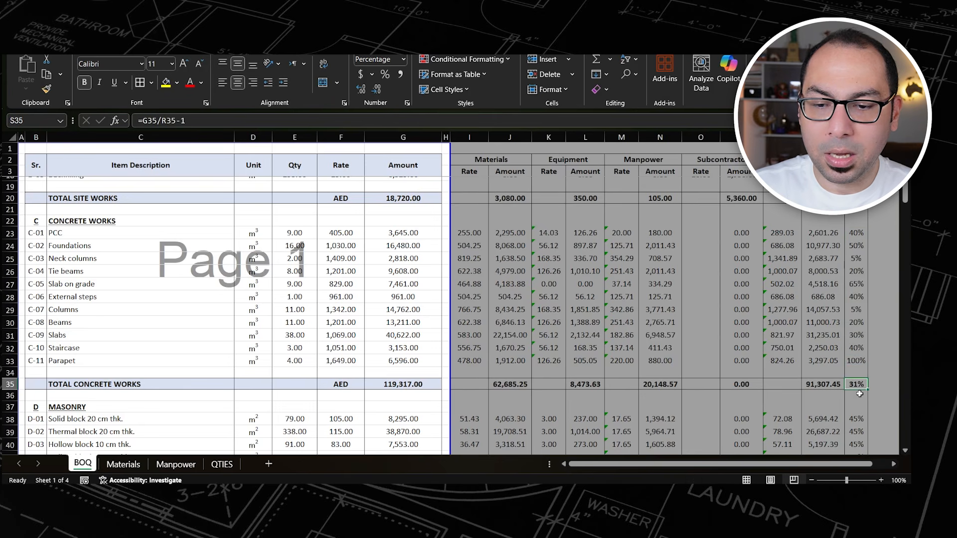
double_click(847, 387)
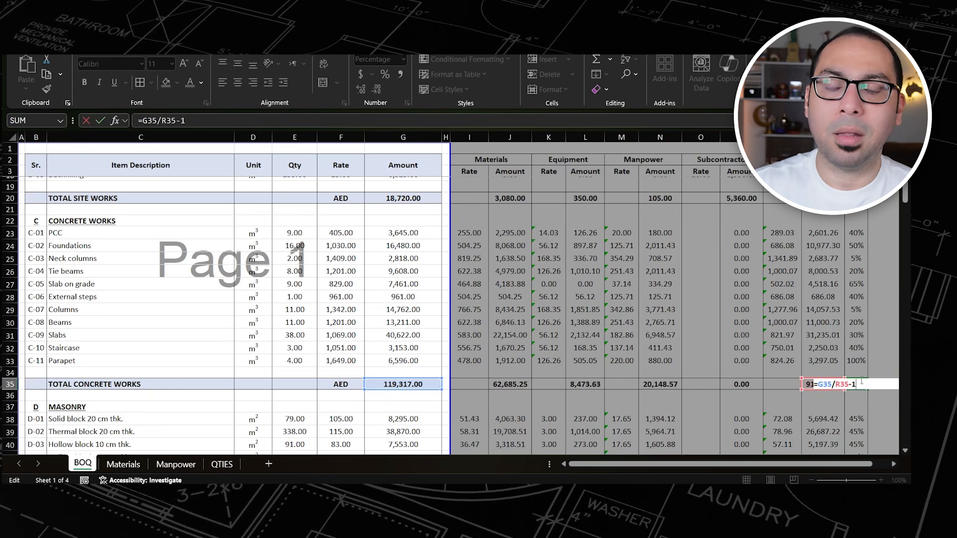
key("Escape")
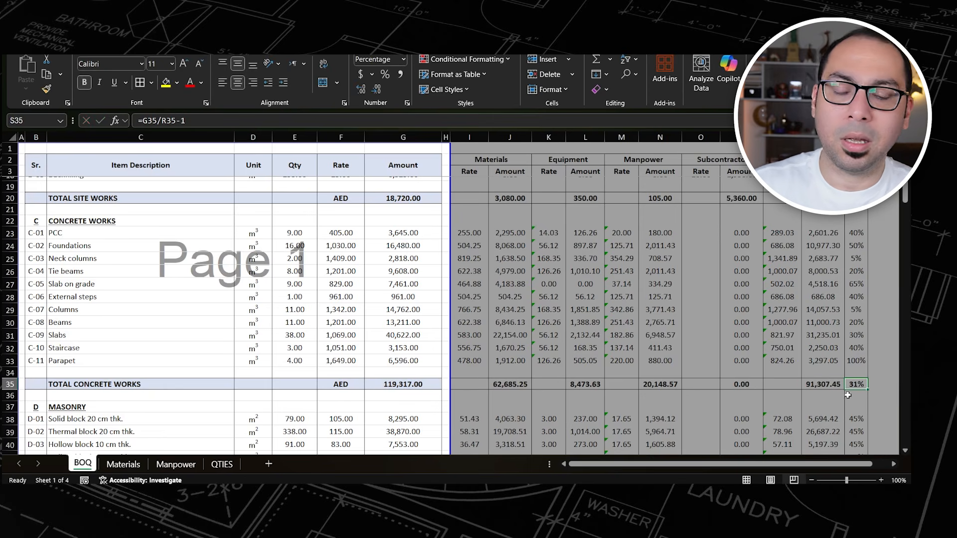
- Look at the PCC, neck columns and beams percentages, and continue down to Metal Works, Wood Works and Thermal & Moisture Protection
left_click(856, 233)
left_click(856, 258)
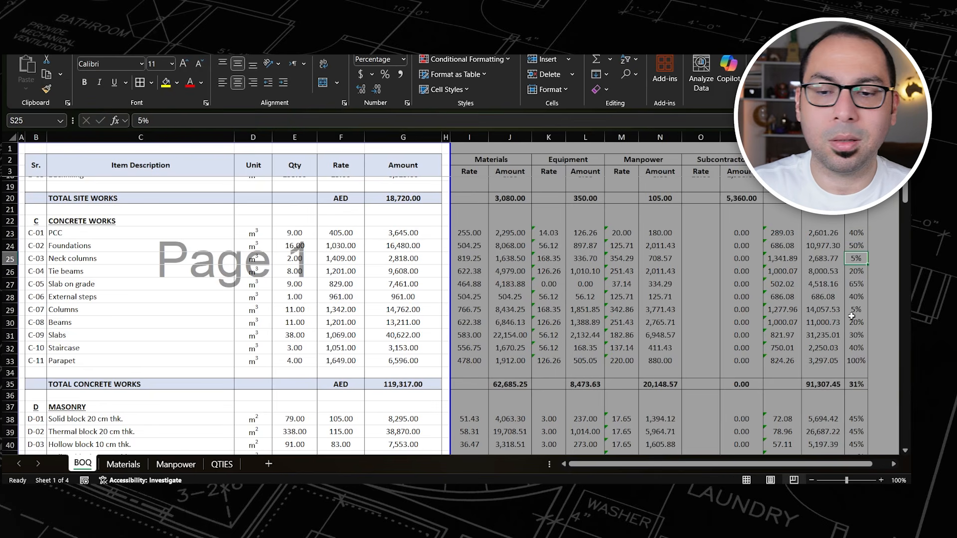
left_click(857, 322)
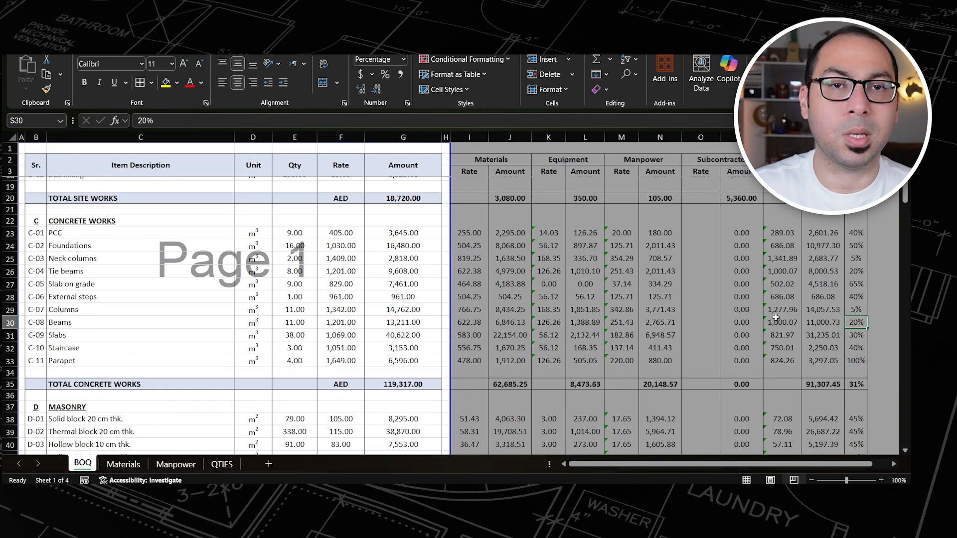
scroll(773, 318, "down", 15)
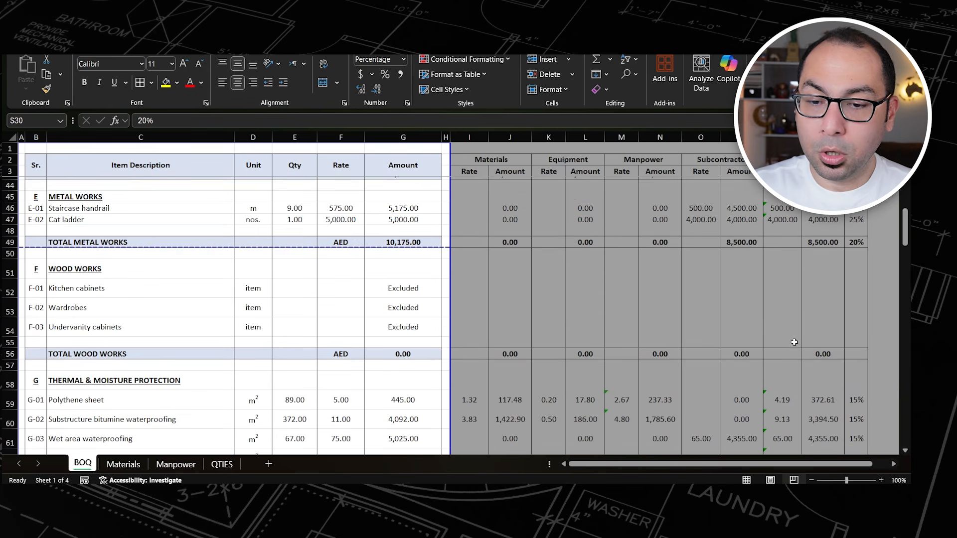
- In the project summary, compare total cost R154 with total amount G154, and examine the overall percentage formula in S154
scroll(807, 353, "down", 20)
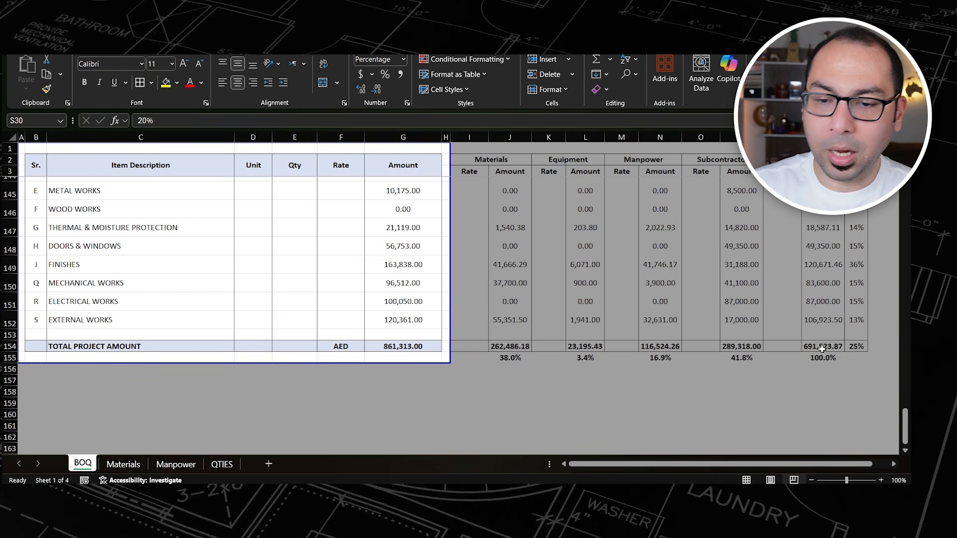
left_click(820, 347)
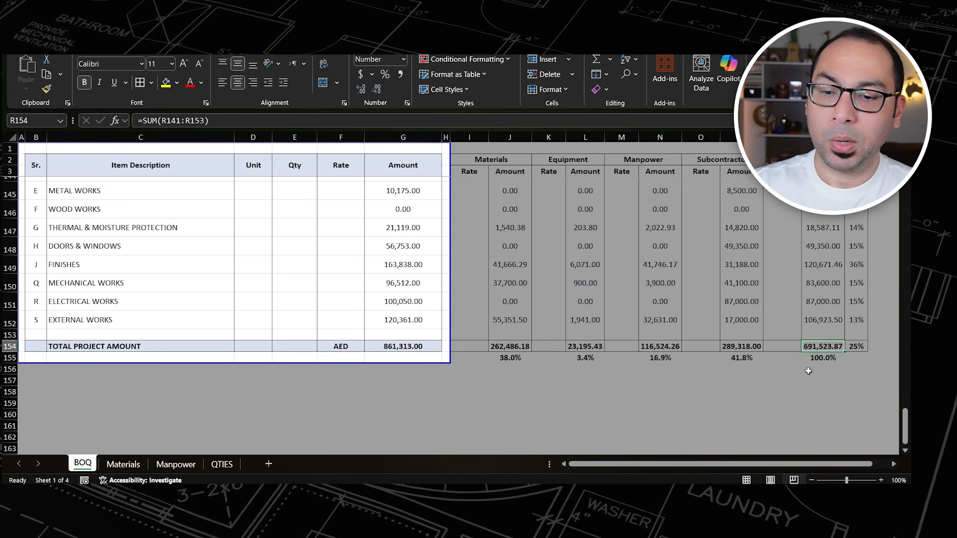
left_click(406, 347)
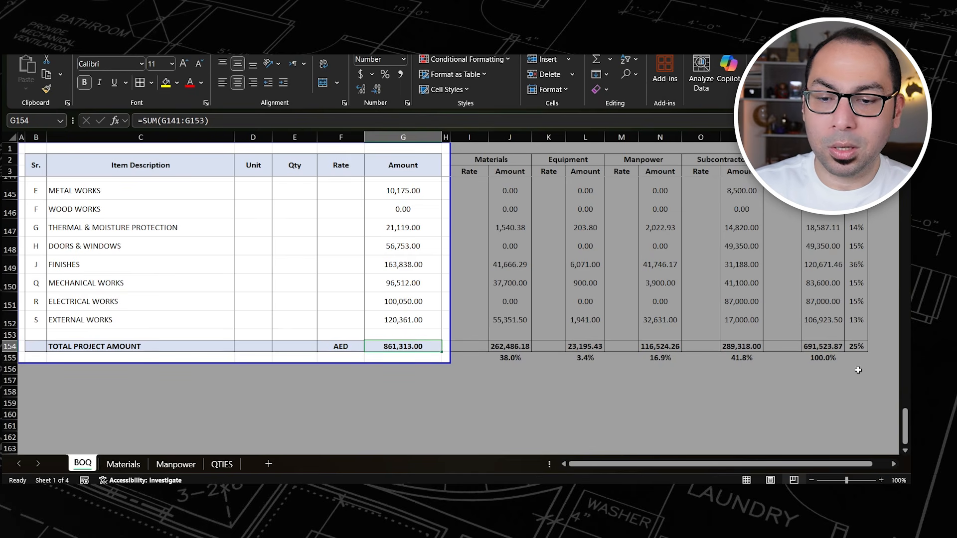
left_click(856, 347)
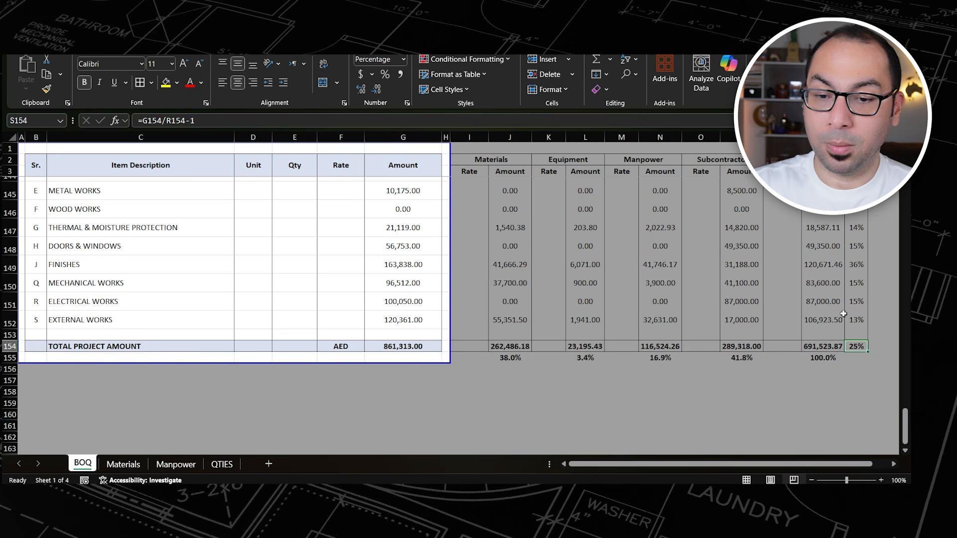
- Highlight the percentage column S over the project summary, and re-examine the total project percentage in S154
scroll(843, 313, "up", 4)
left_click(856, 137)
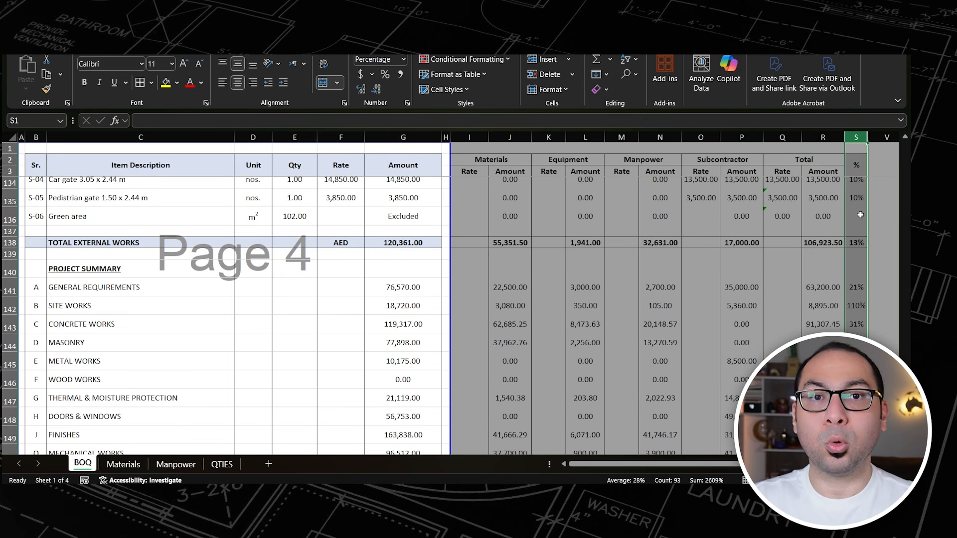
scroll(808, 332, "down", 4)
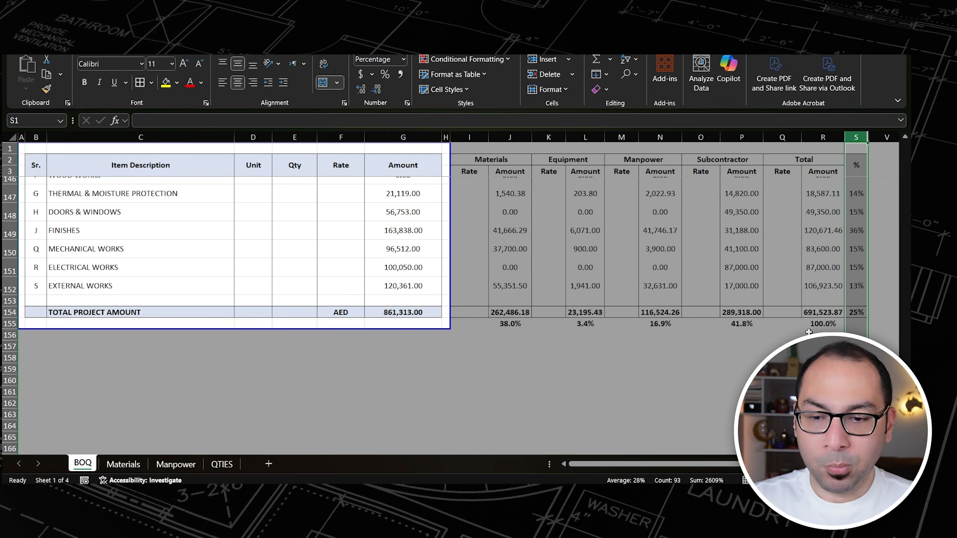
left_click(853, 312)
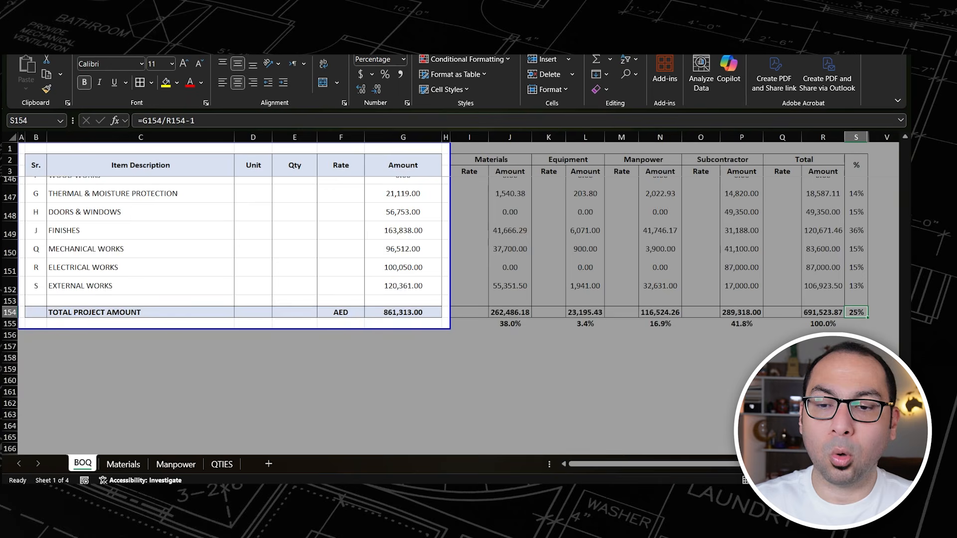
- Go back up through the BOQ to General Requirements, and highlight the whole percentage column S
scroll(435, 315, "up", 19)
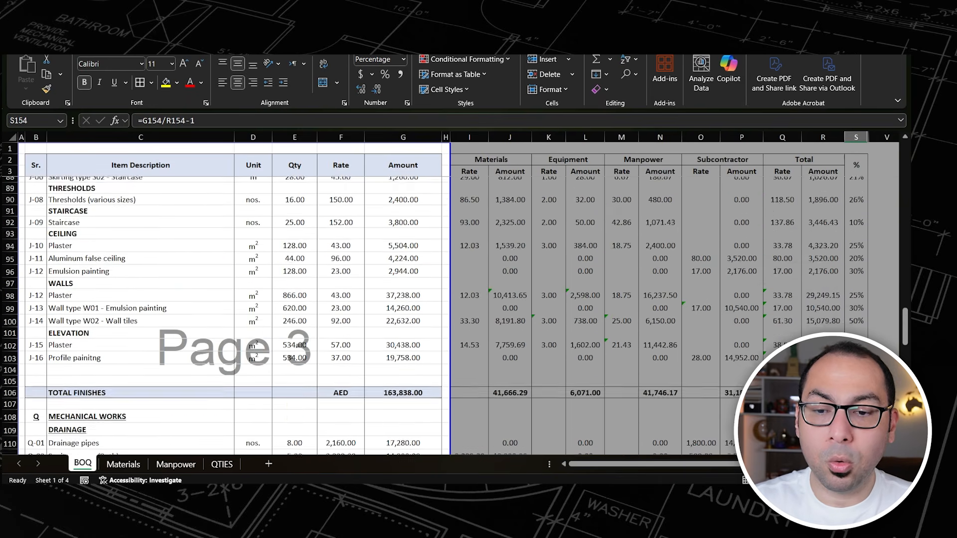
scroll(435, 315, "up", 5)
left_click(856, 137)
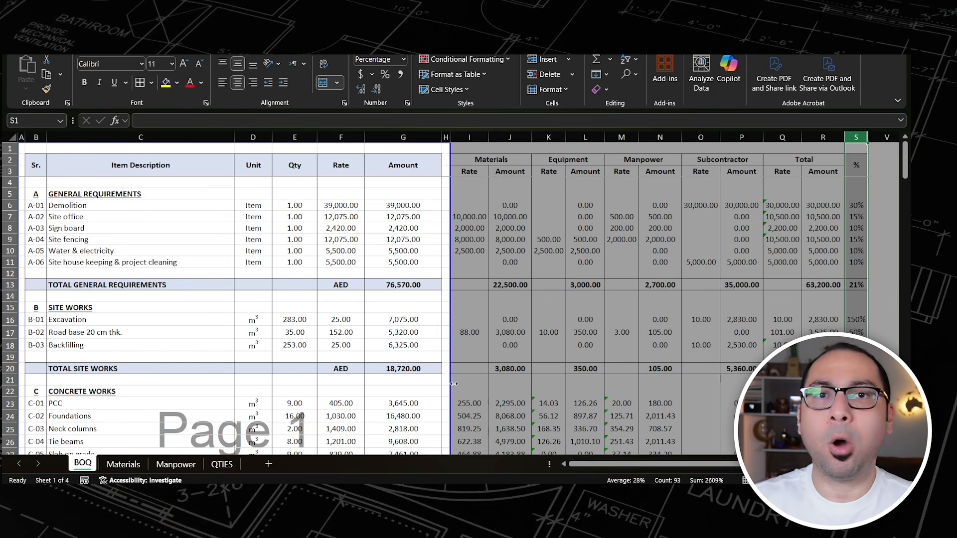
- Look over the labor costs on the Manpower sheet and the prices on the Materials sheet, and return to the BOQ sheet
left_click(176, 464)
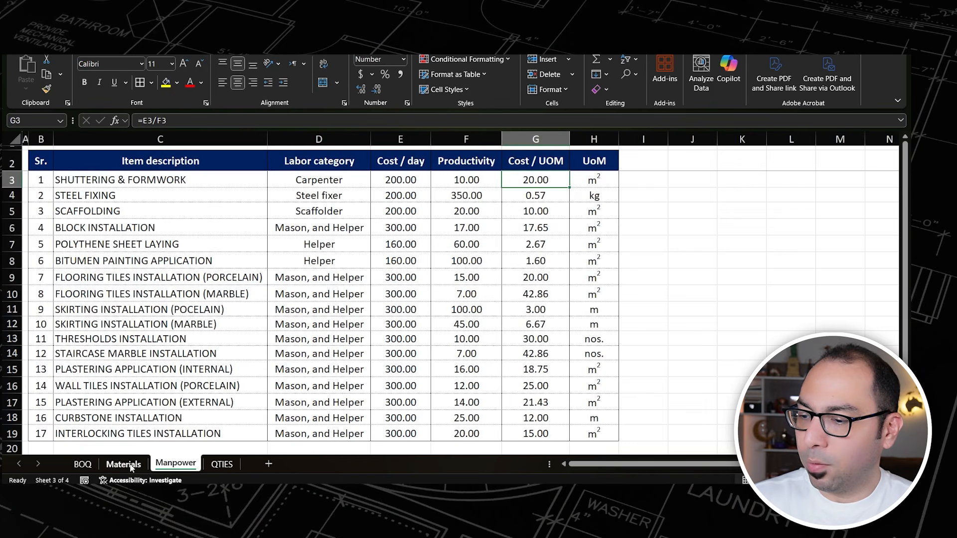
left_click(123, 464)
scroll(142, 301, "up", 4)
scroll(231, 269, "down", 1)
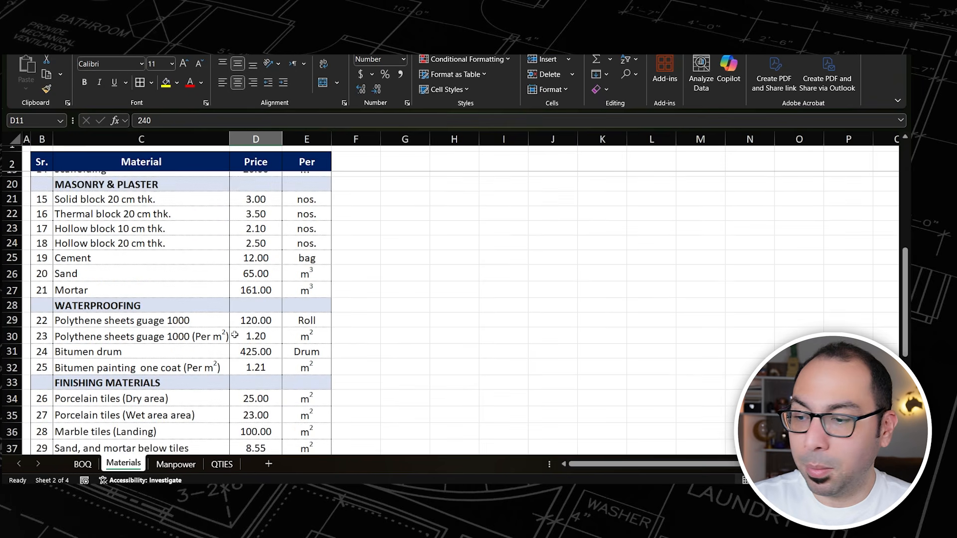
left_click(176, 464)
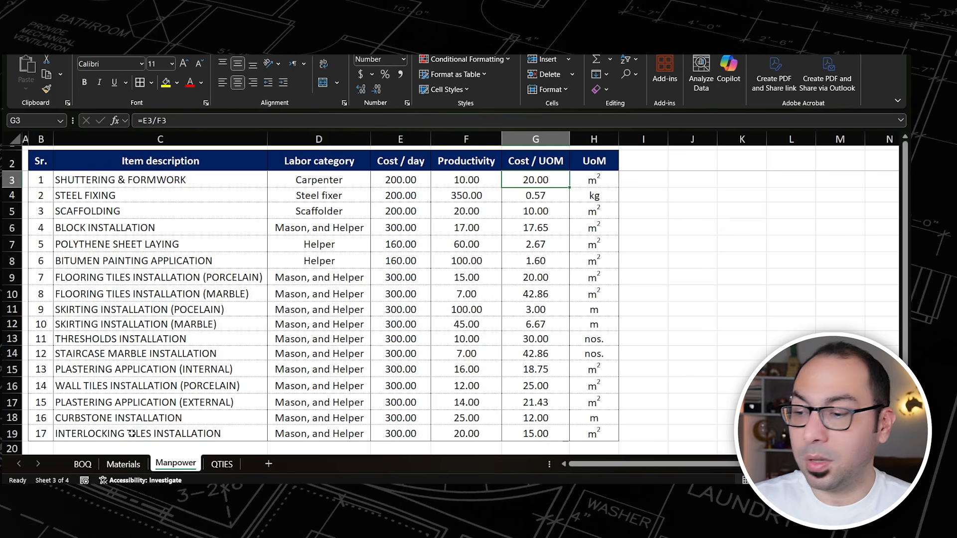
left_click(83, 464)
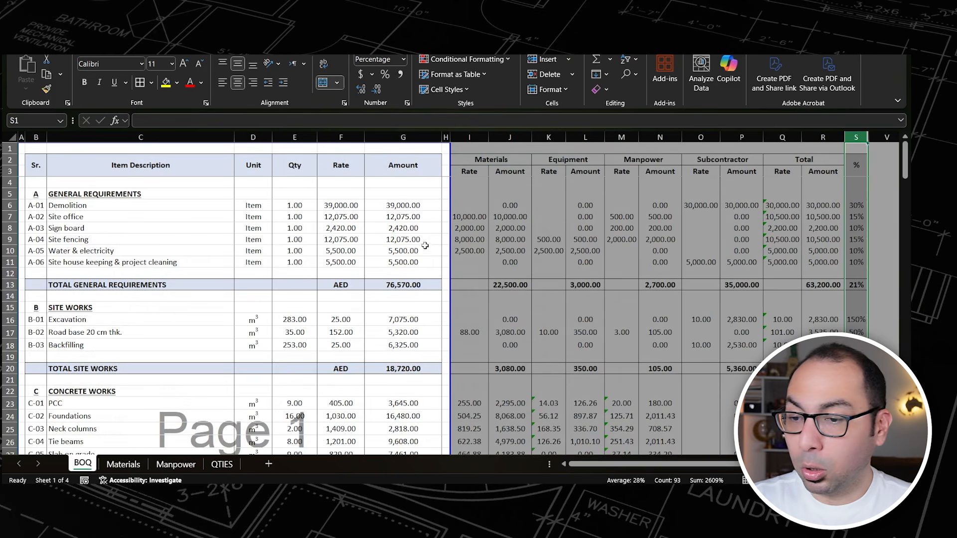
- Examine the Materials-linked rate formulas for the site office in I7 and the concrete columns in I29
left_click(473, 217)
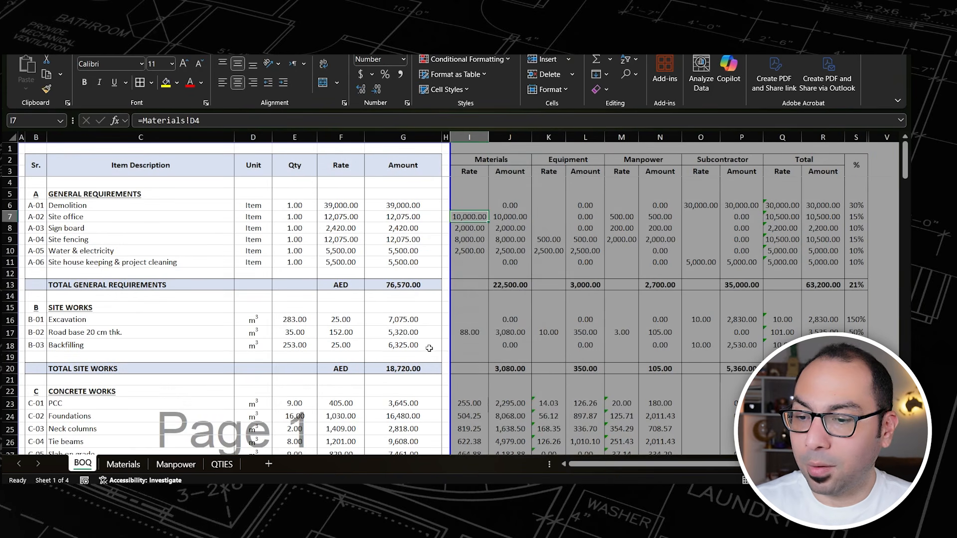
scroll(469, 367, "down", 4)
left_click(469, 343)
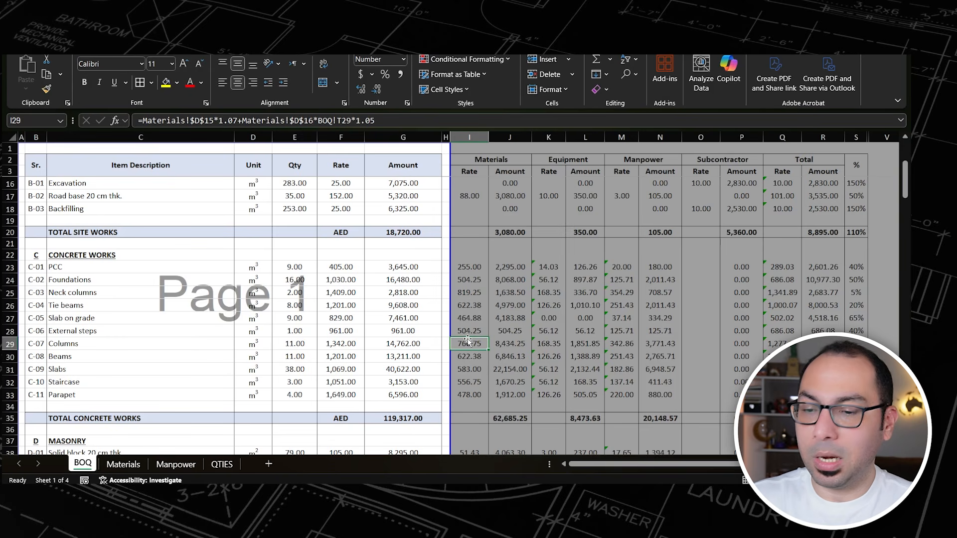
- Look through the BOQ cost breakdown from Masonry down through Finishes to the start of Mechanical Works
scroll(516, 310, "down", 5)
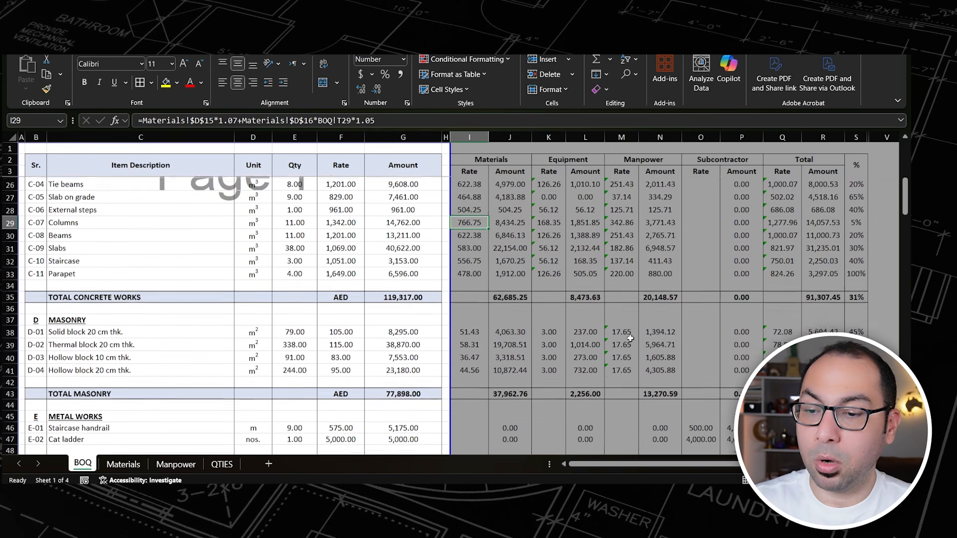
scroll(632, 338, "down", 2)
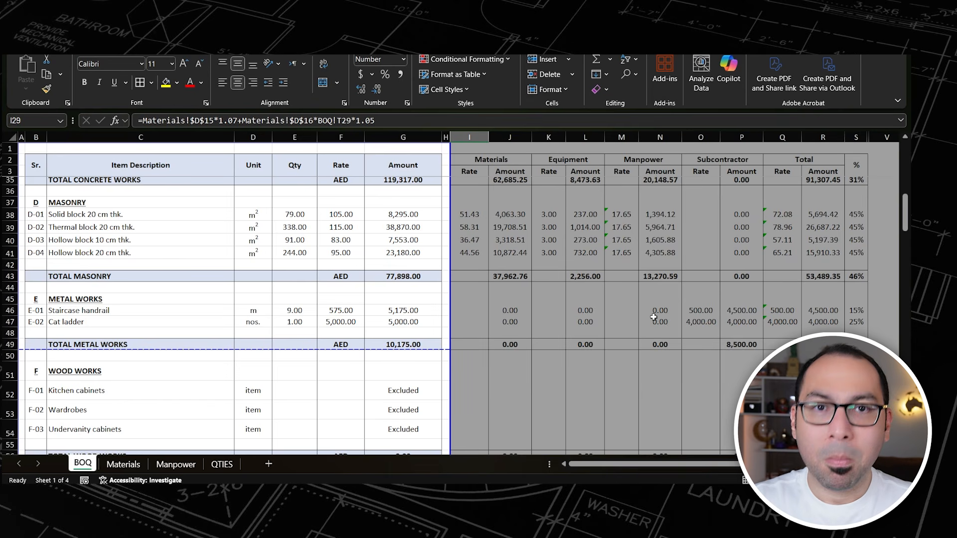
scroll(654, 317, "down", 6)
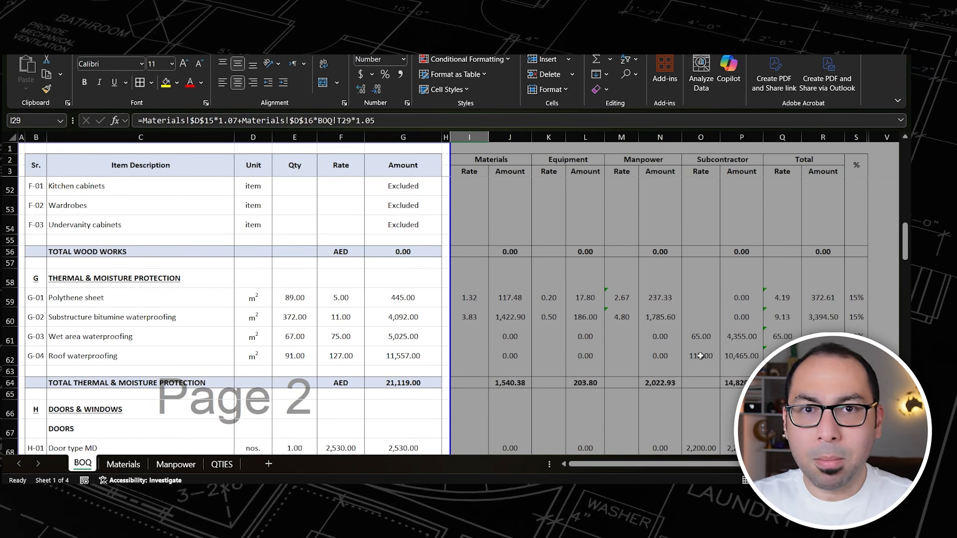
scroll(701, 356, "down", 10)
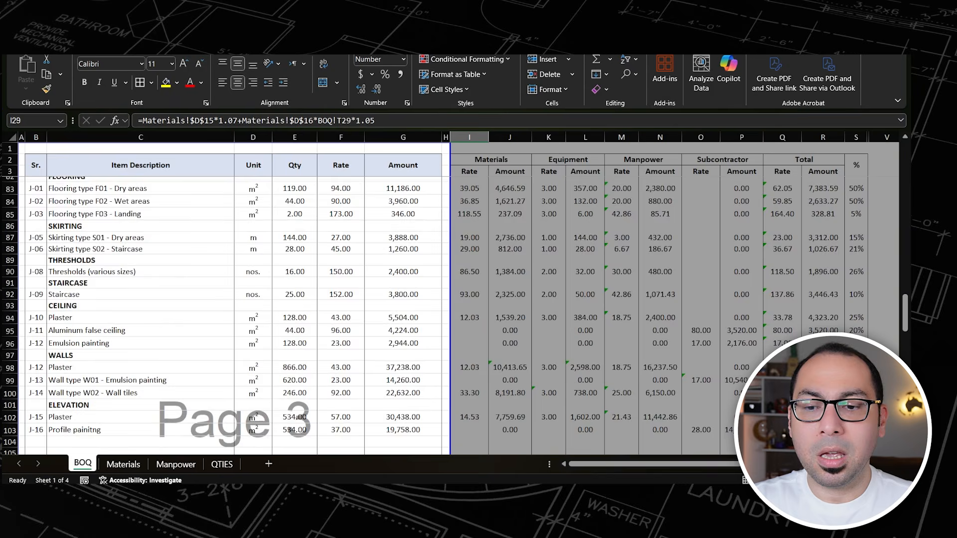
scroll(290, 430, "down", 2)
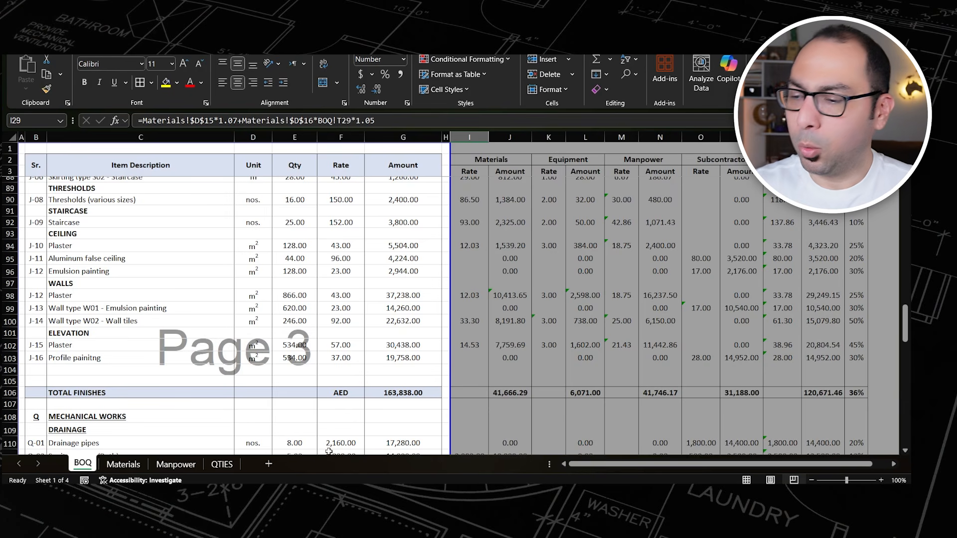
- On the Materials sheet, set the price for supply of concrete C40/20 in D11 to 260
left_click(124, 464)
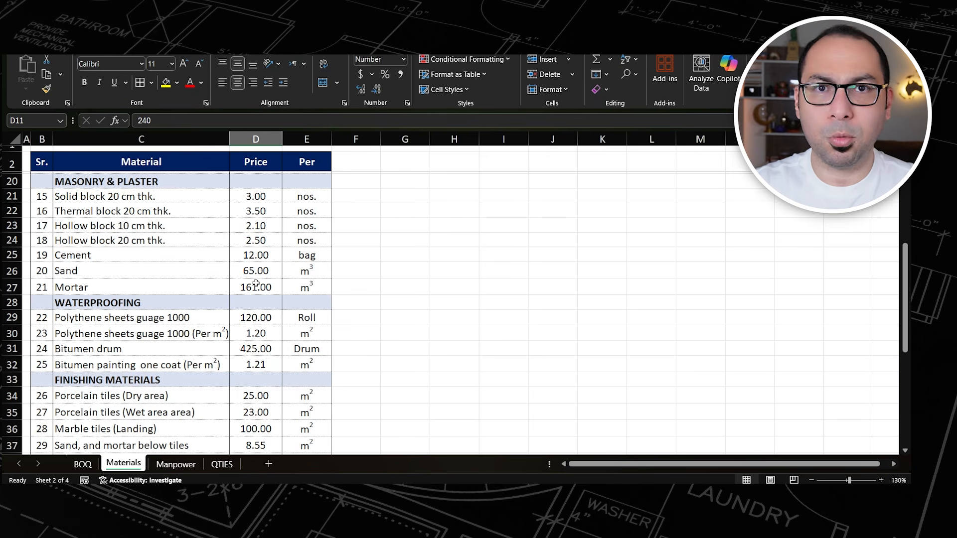
scroll(280, 294, "down", 2)
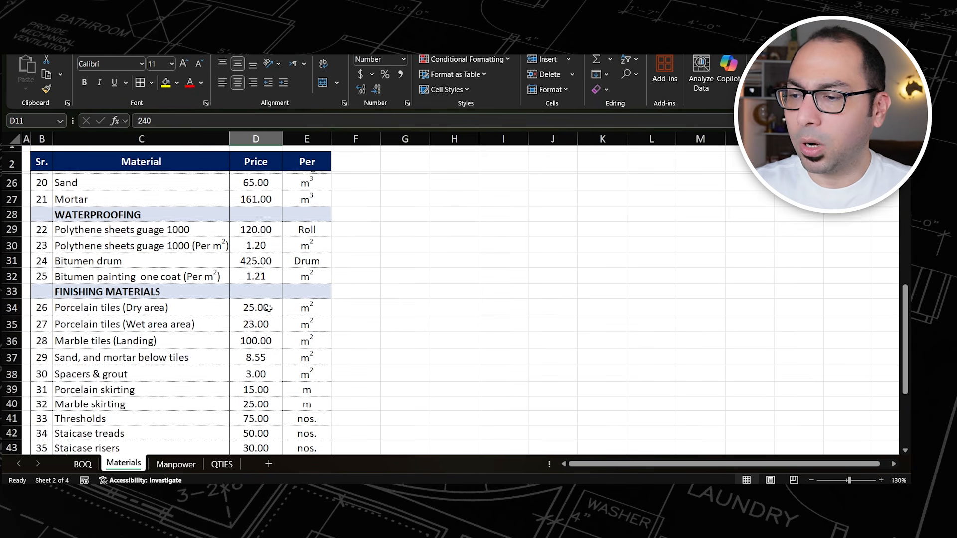
scroll(267, 298, "up", 5)
scroll(267, 298, "up", 3)
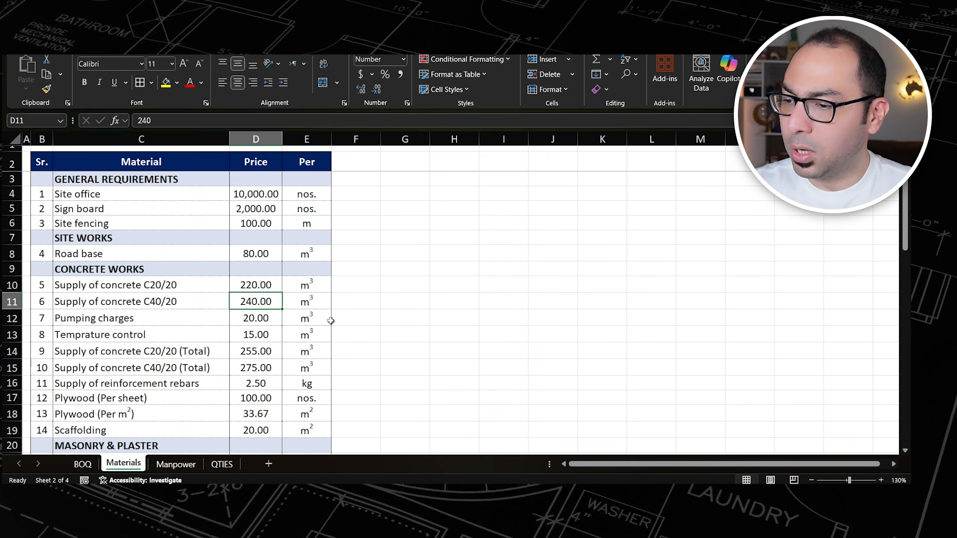
type("260")
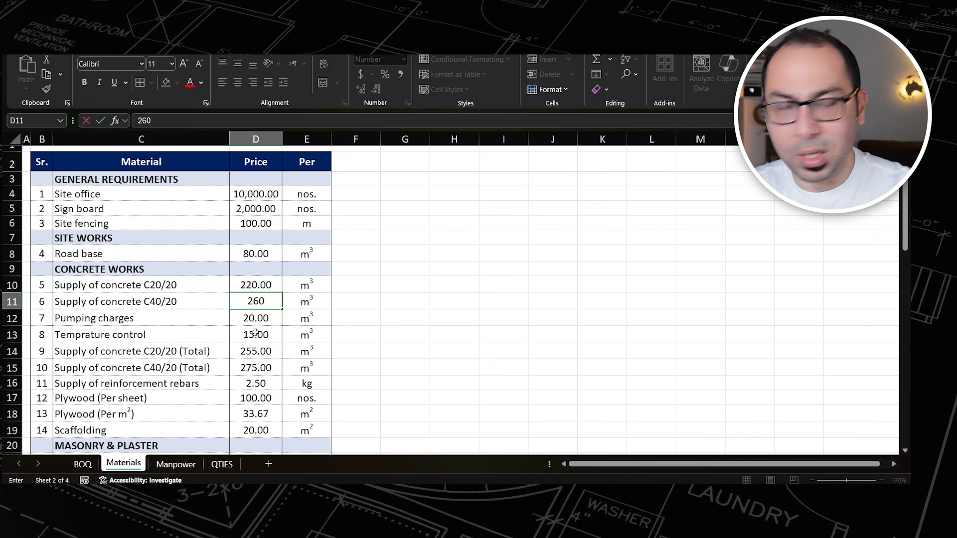
key("Return")
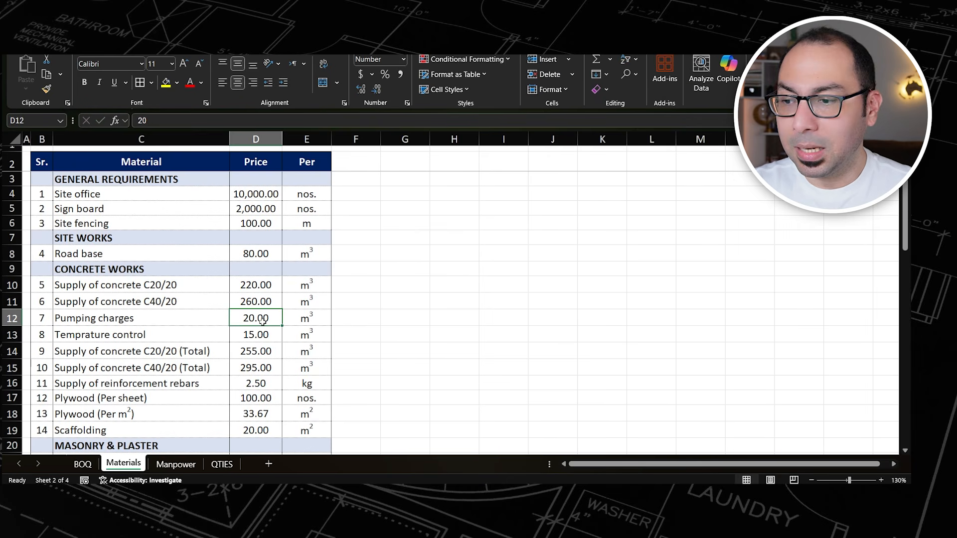
- On the BOQ sheet, check the total project amount in G154 and total cost in R154, and look back up to Doors & Windows
left_click(82, 464)
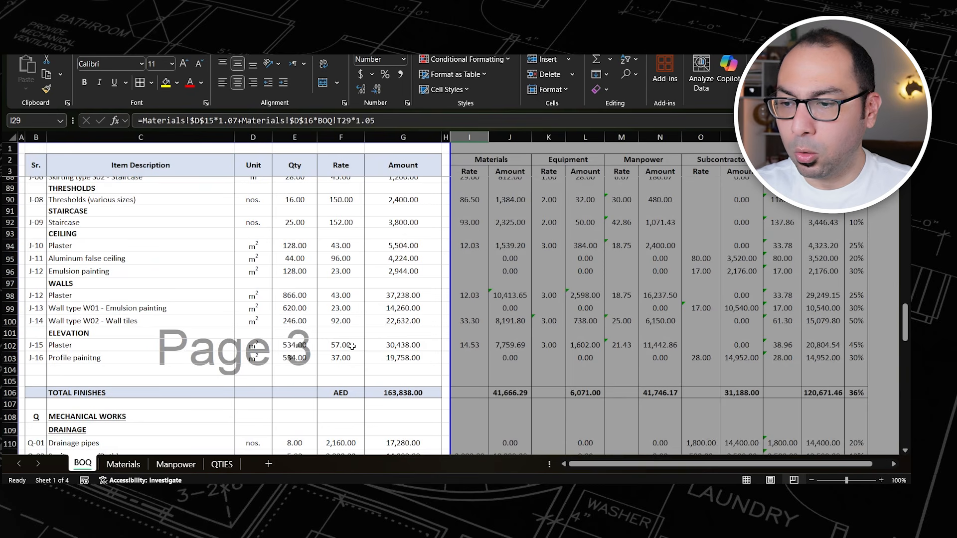
scroll(347, 265, "up", 7)
scroll(402, 299, "down", 12)
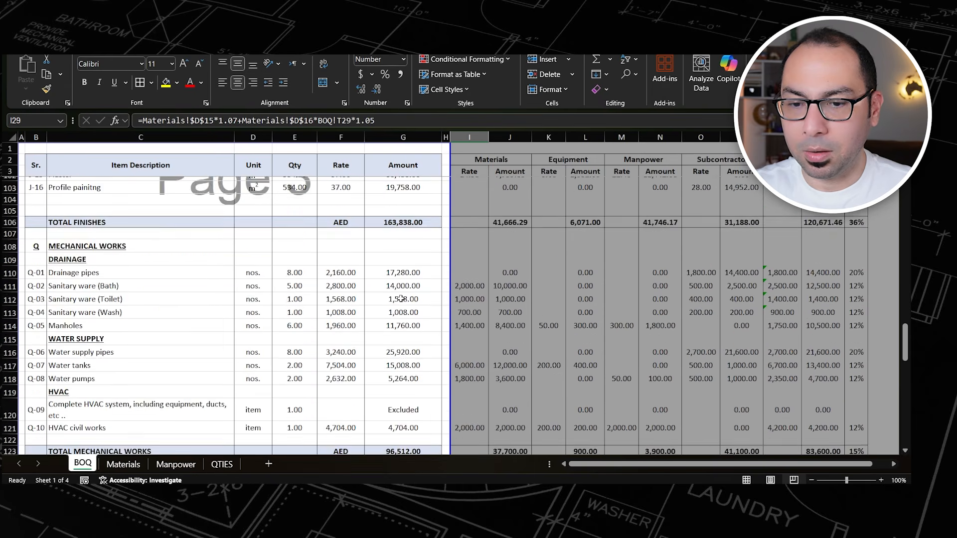
scroll(402, 299, "down", 13)
left_click(403, 414)
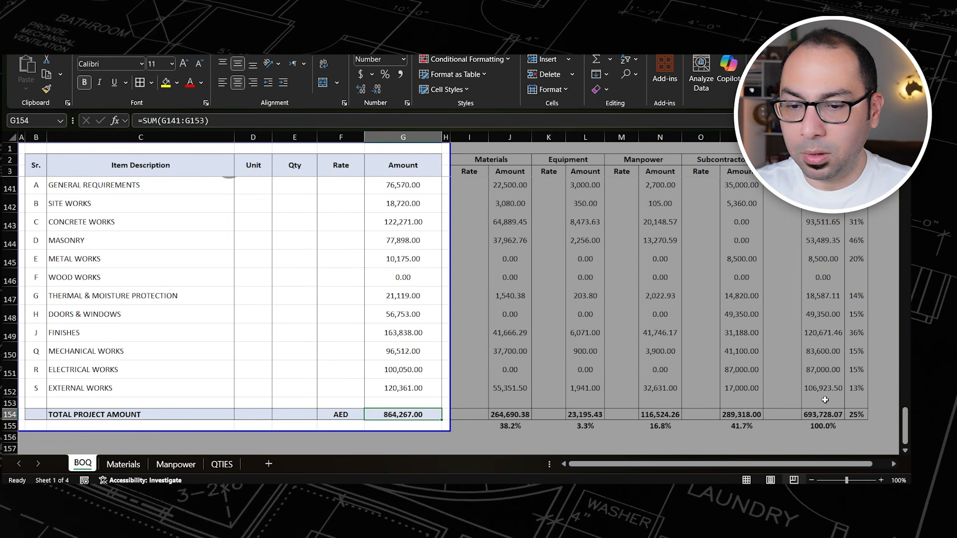
left_click(817, 415)
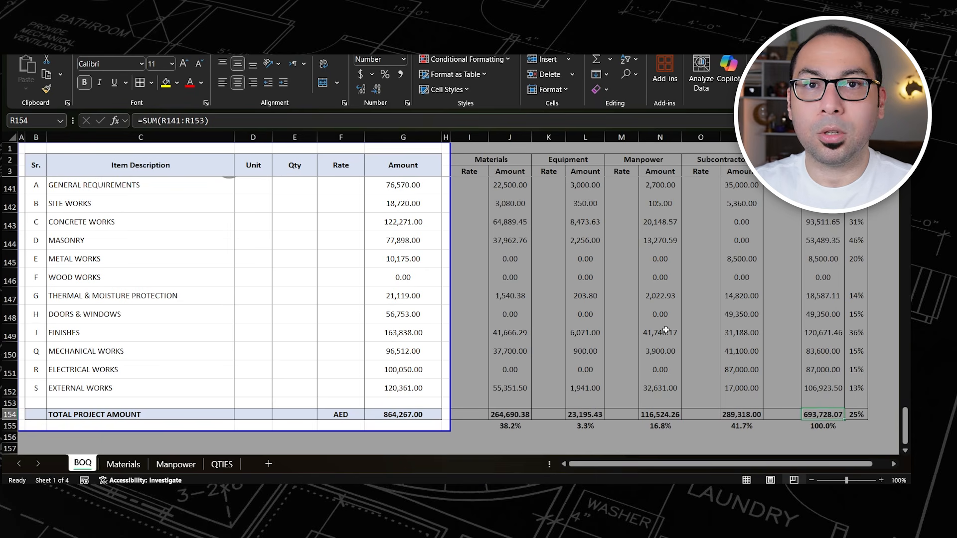
scroll(641, 318, "up", 18)
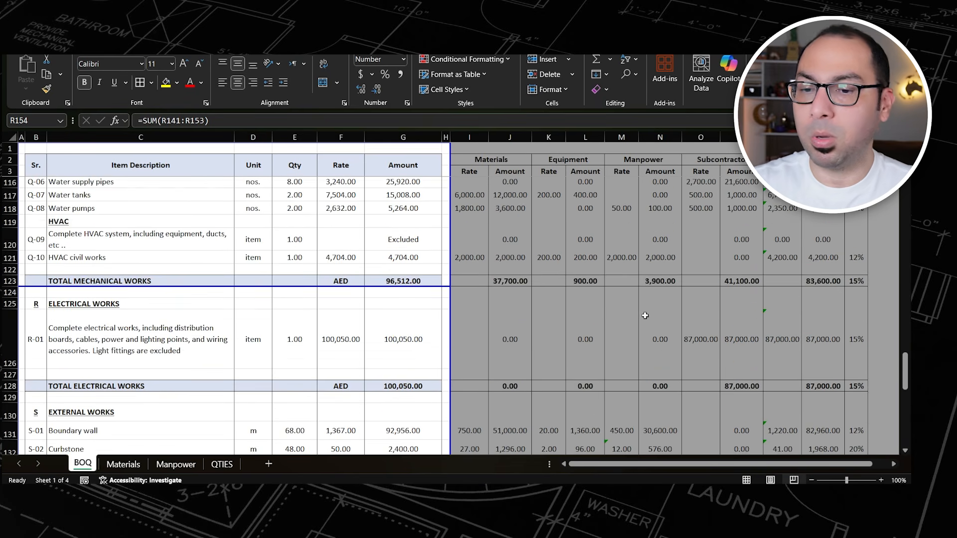
scroll(645, 316, "up", 6)
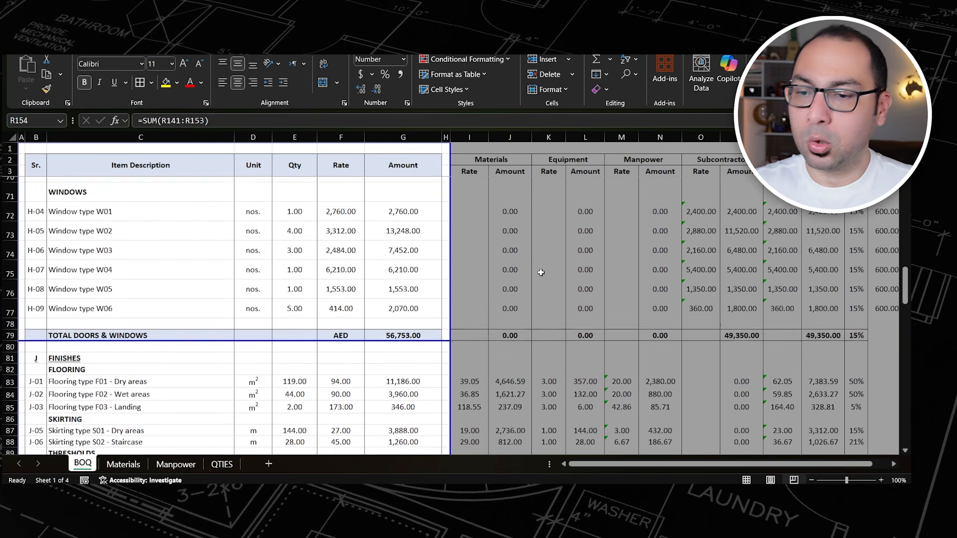